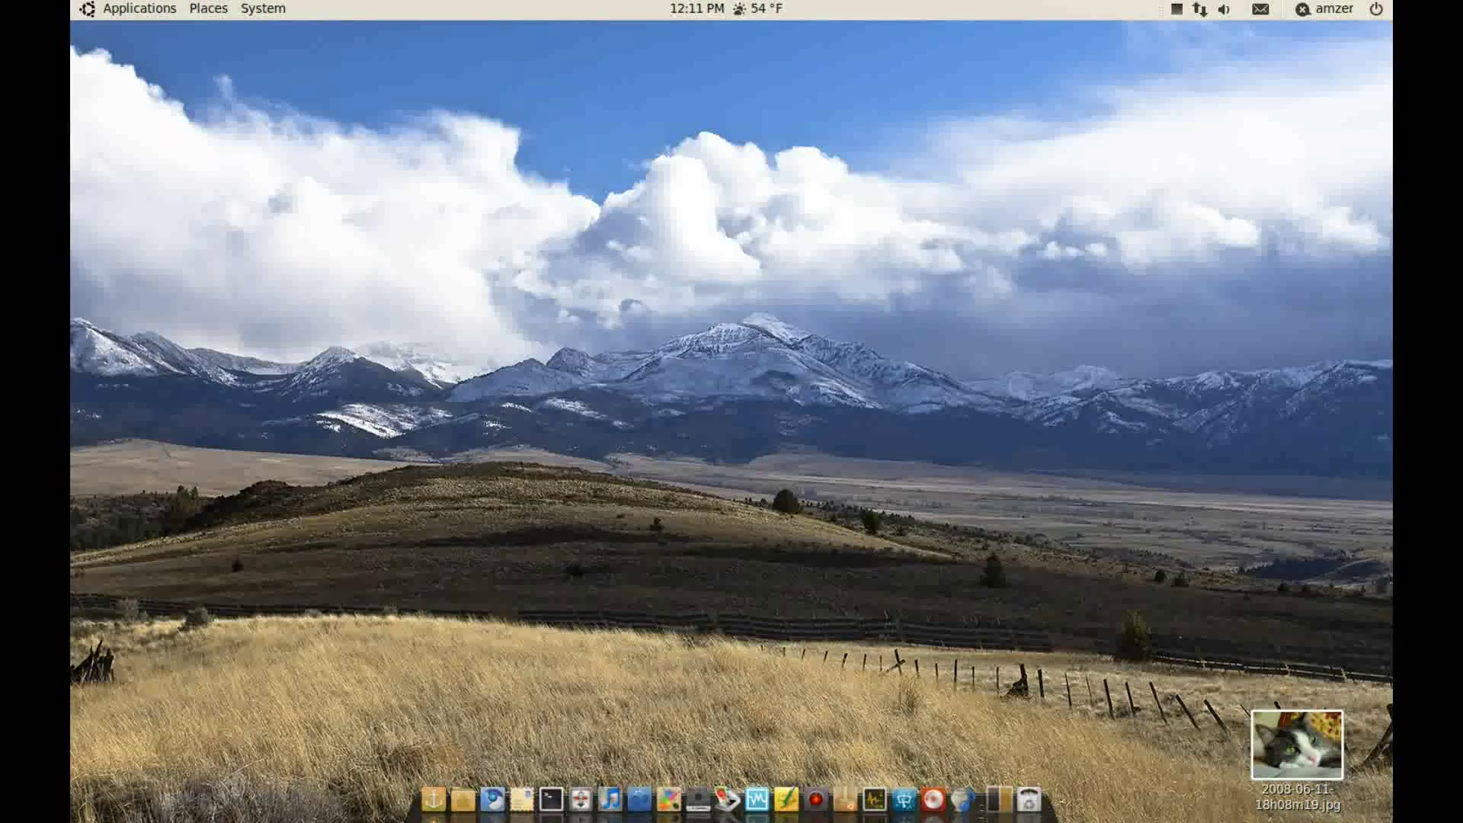
- Preview the desktop cat photo in Eye of GNOME, then close the viewer
click(1322, 755)
double_click(1322, 755)
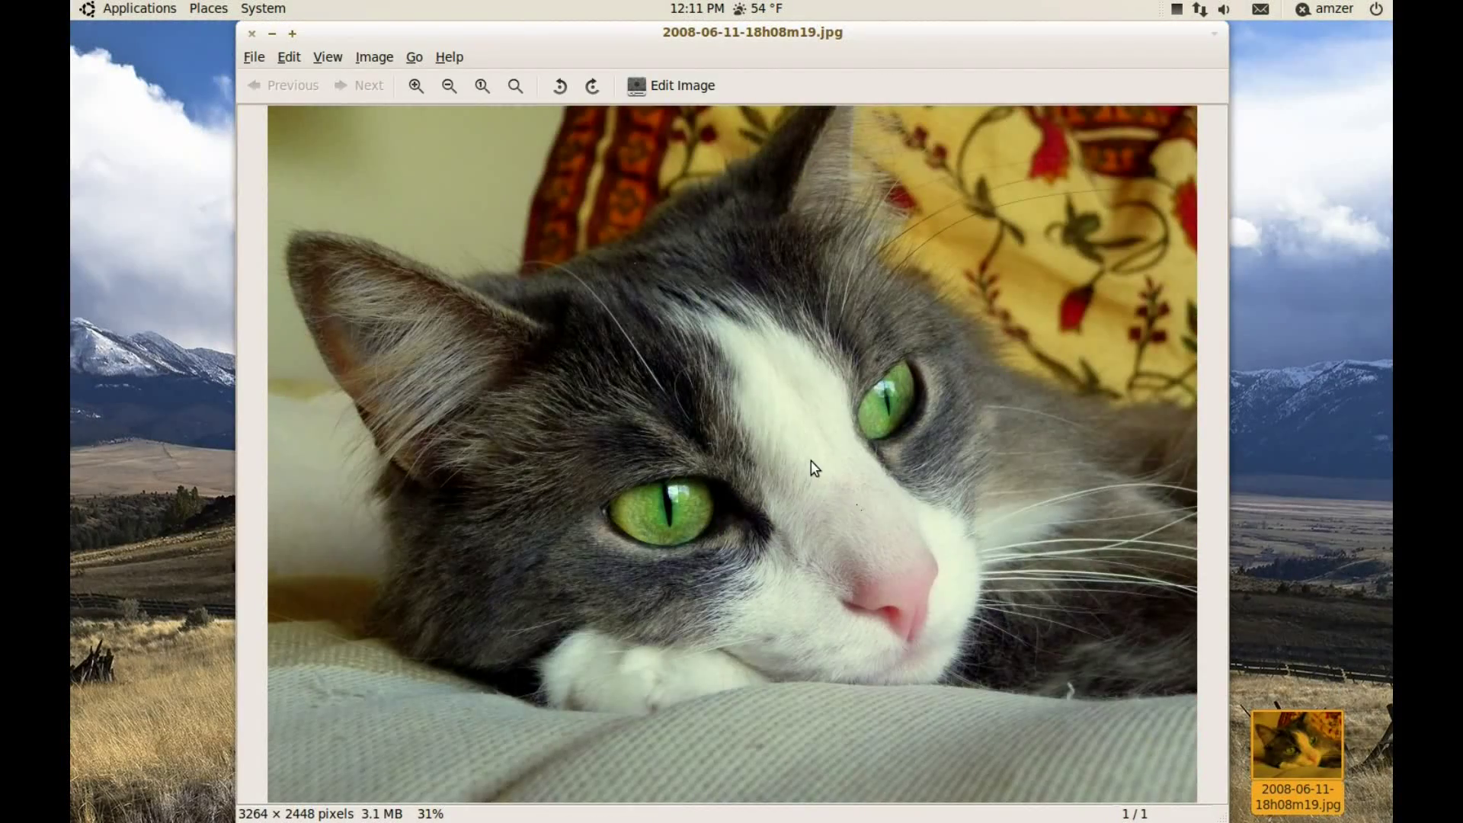
click(252, 34)
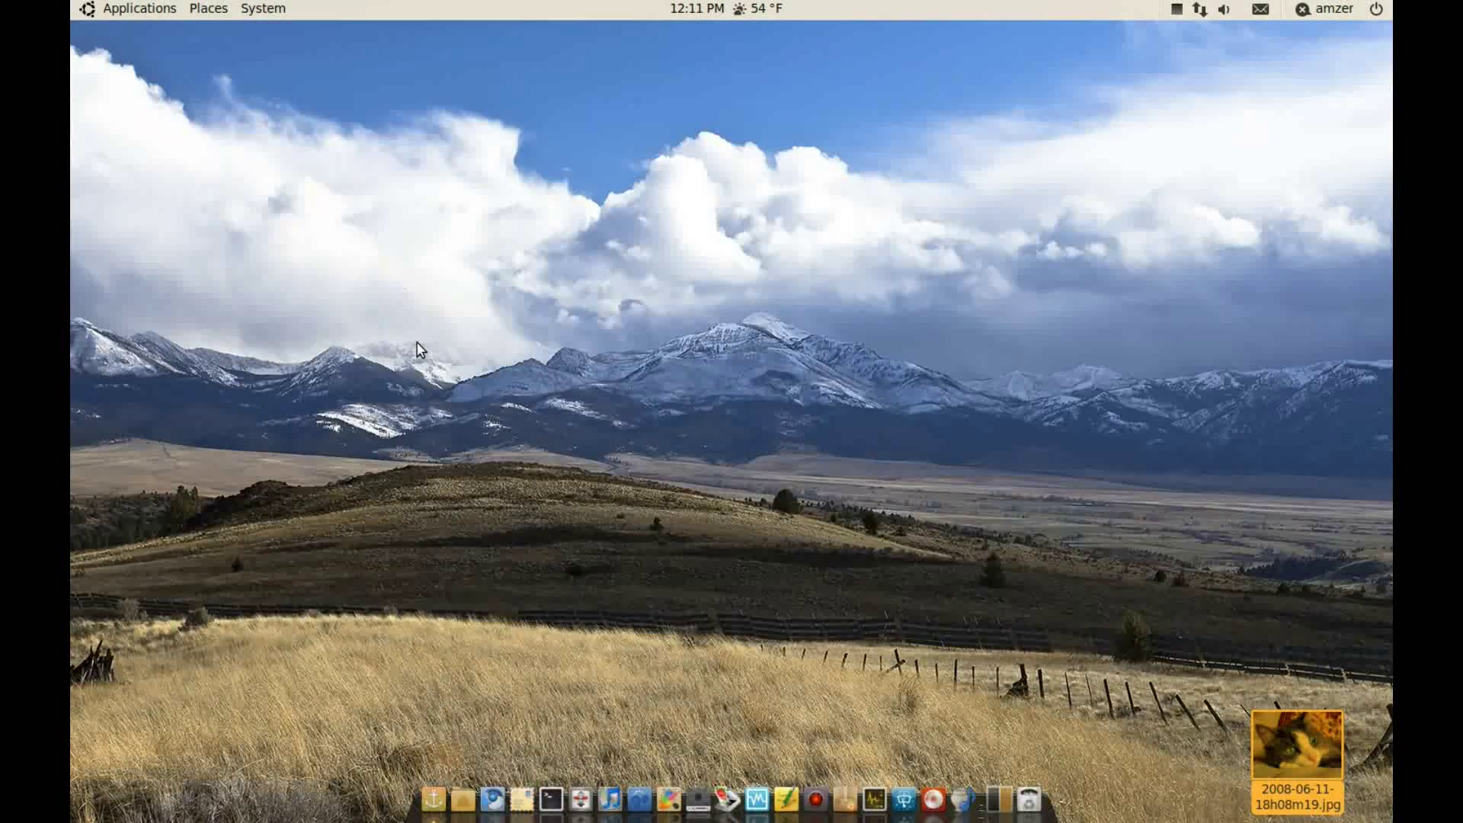
- Launch GIMP from GNOME Do by searching for 'gimp'
key(super+space)
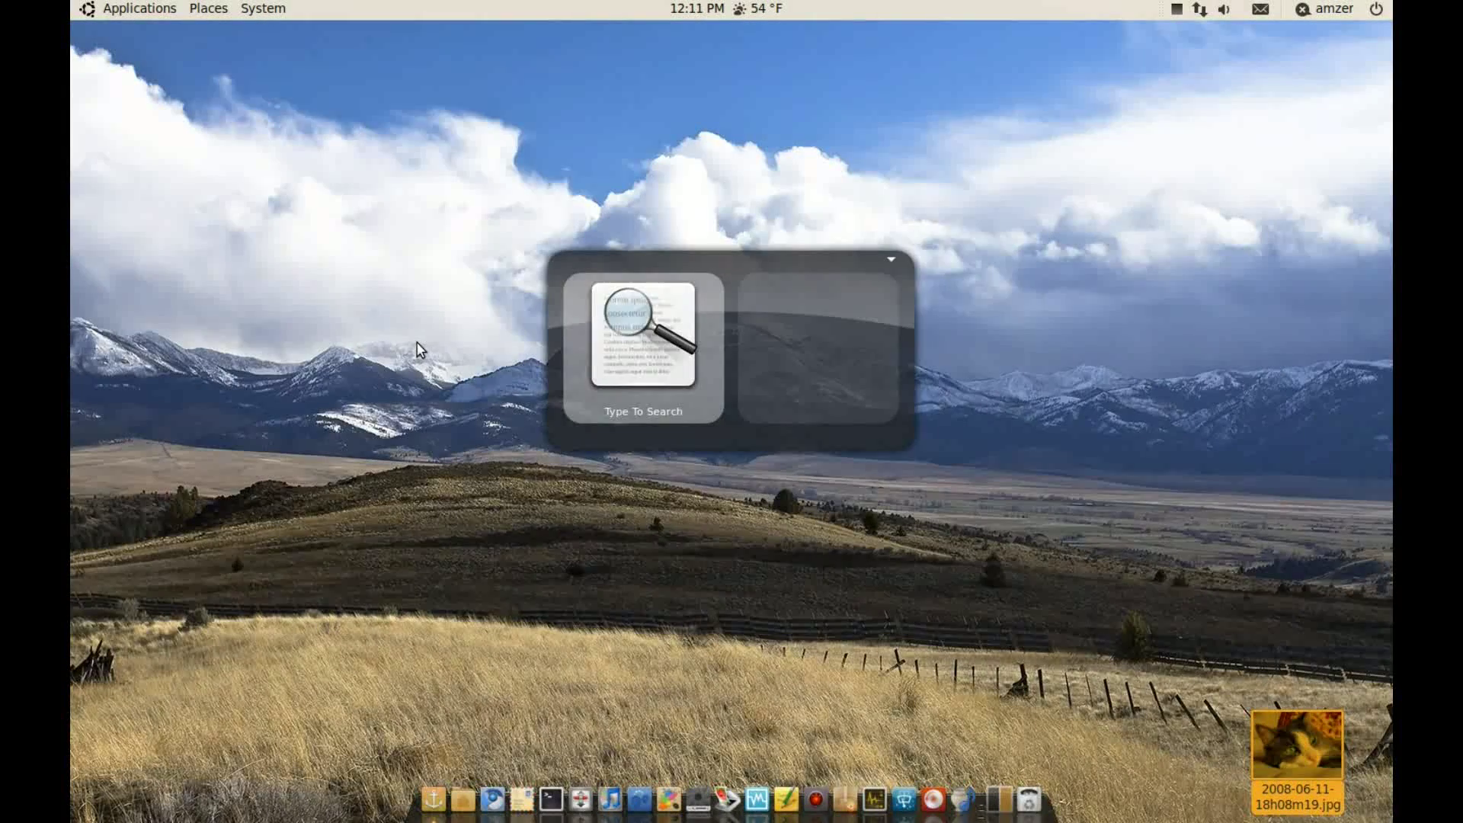
text(gimp)
key(Return)
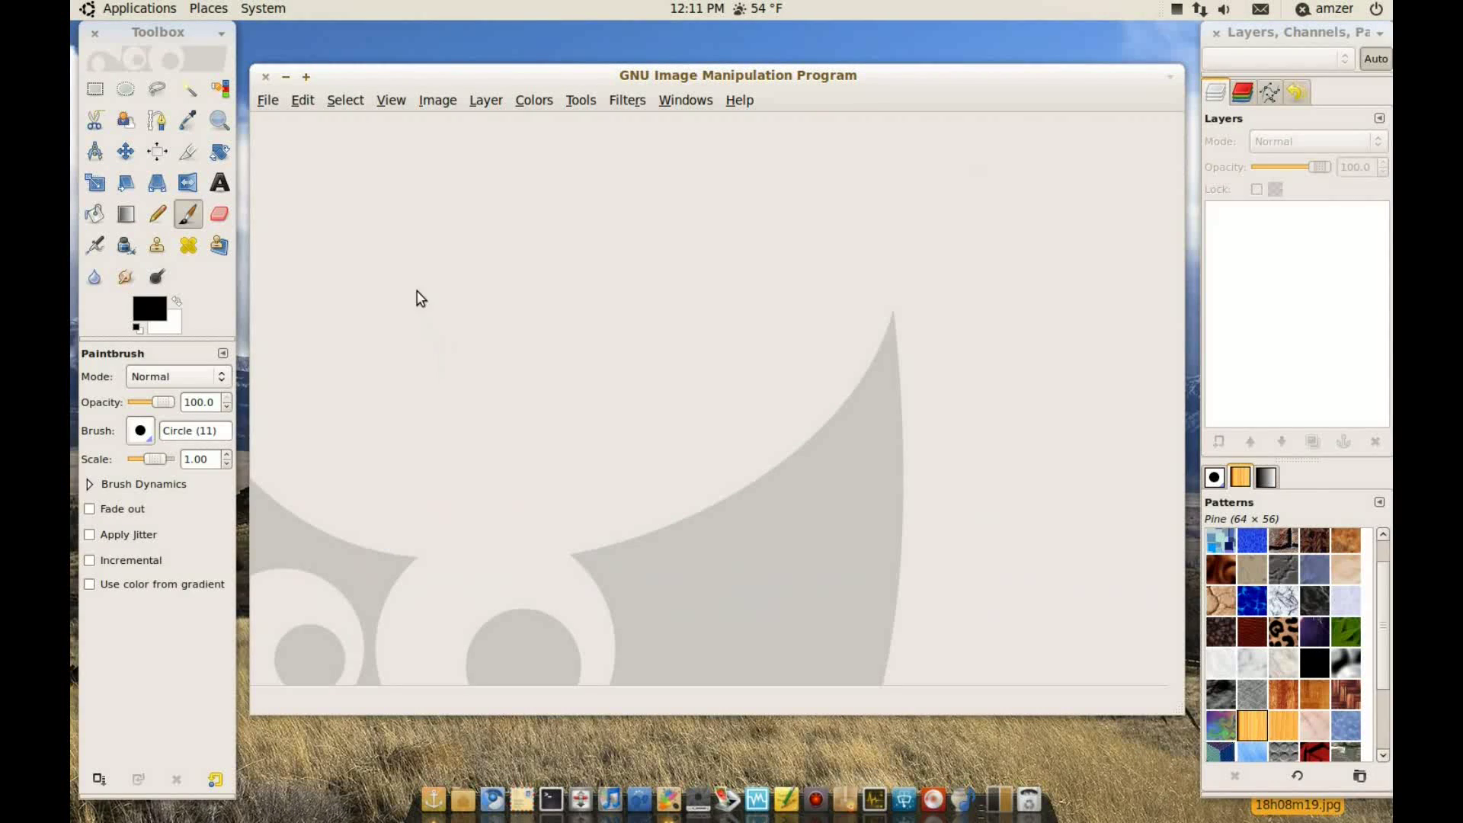
click(264, 100)
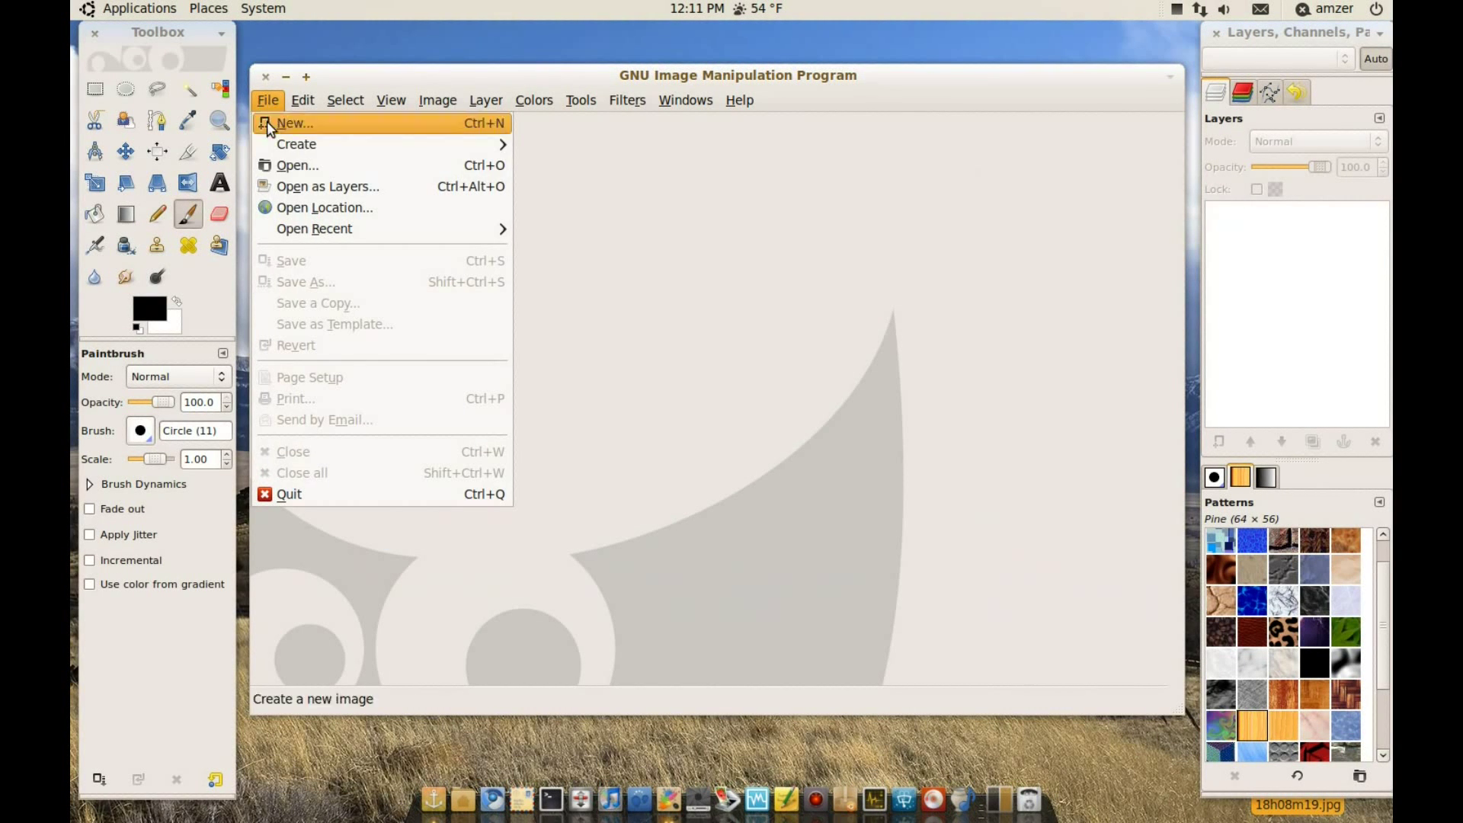
click(301, 165)
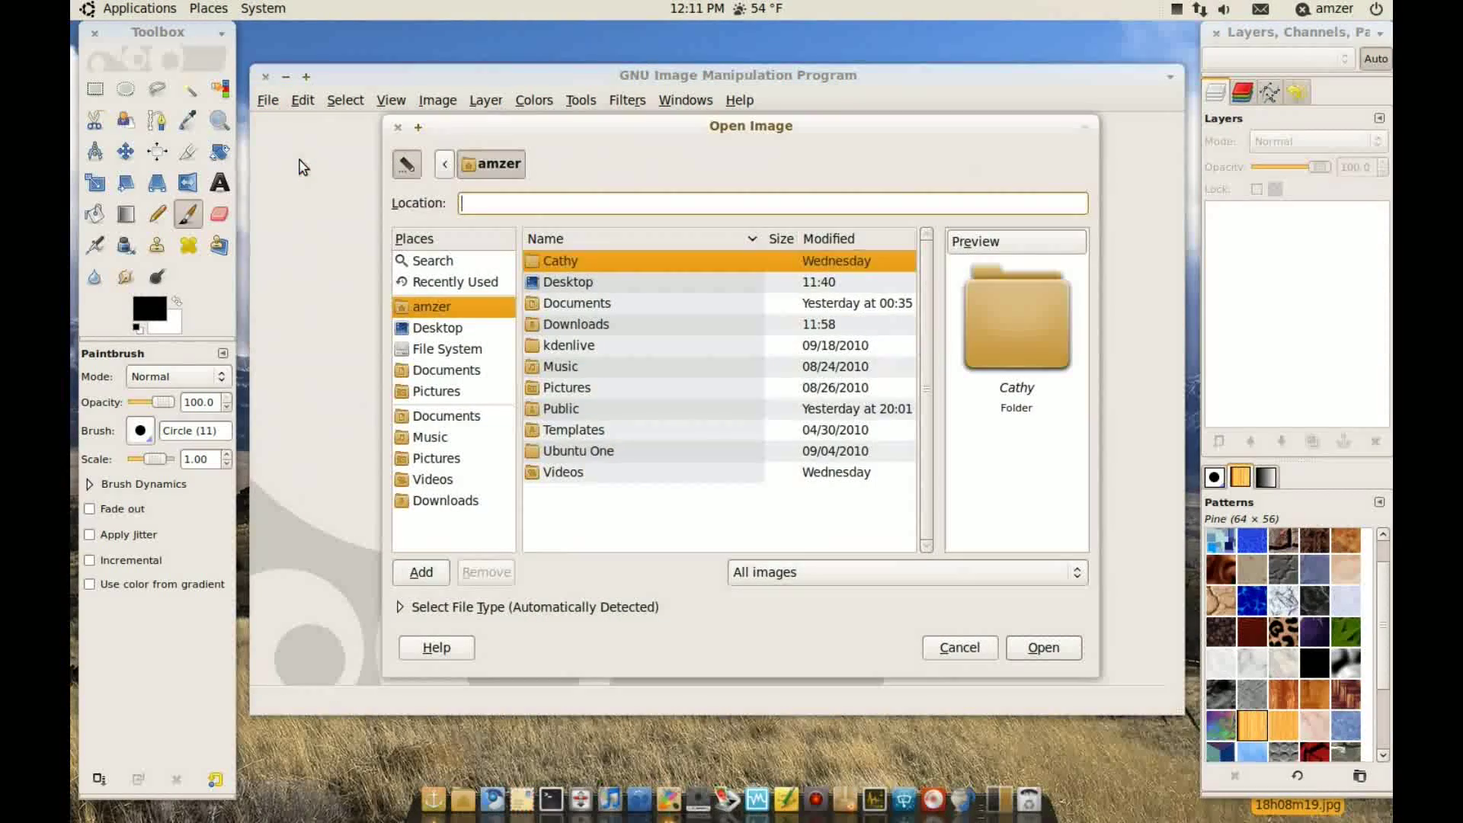
double_click(593, 282)
click(1030, 644)
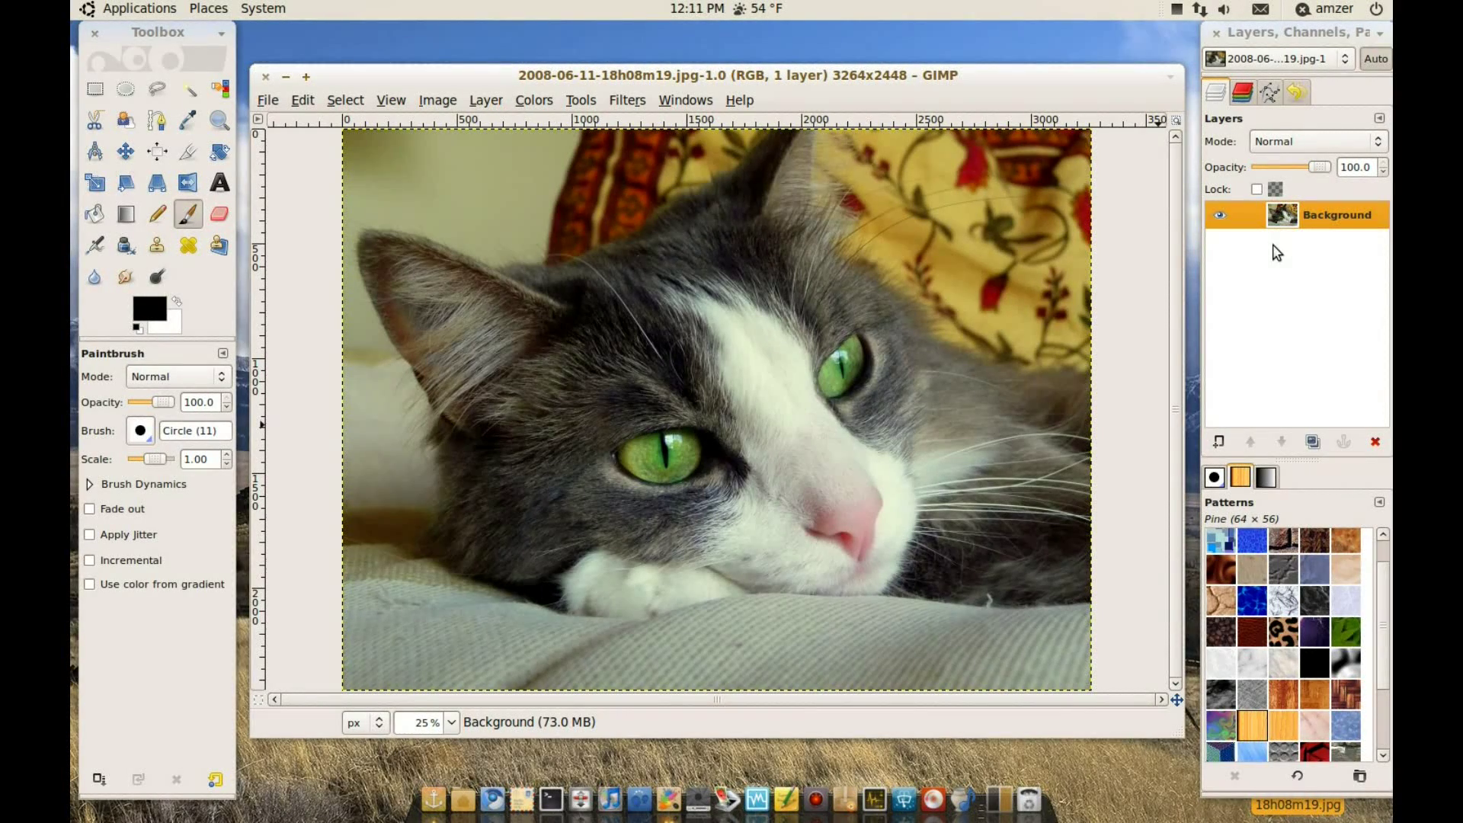
- Duplicate the Background layer, leaving Background copy as the active layer
right_click(1291, 221)
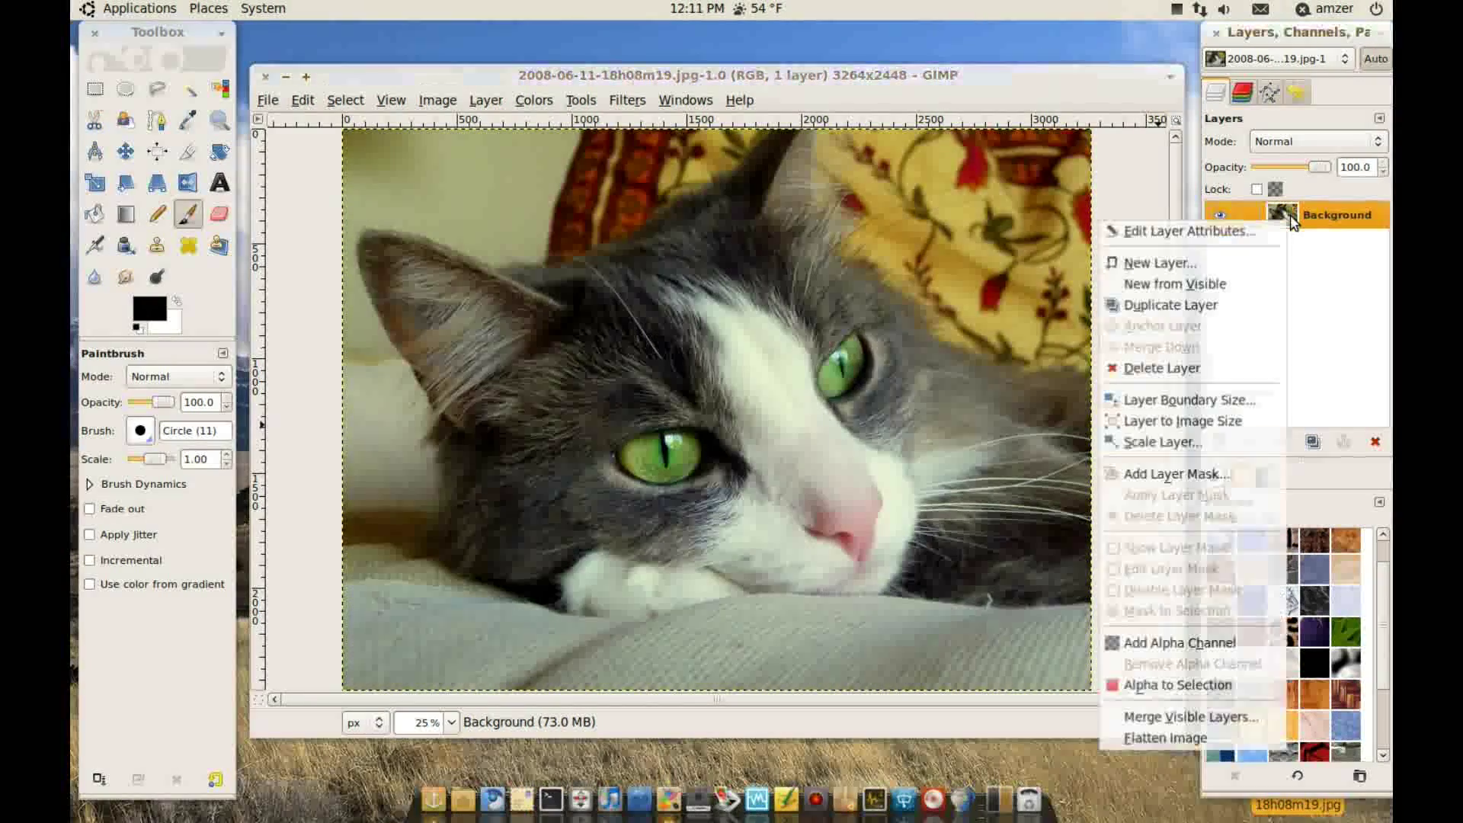
click(1224, 301)
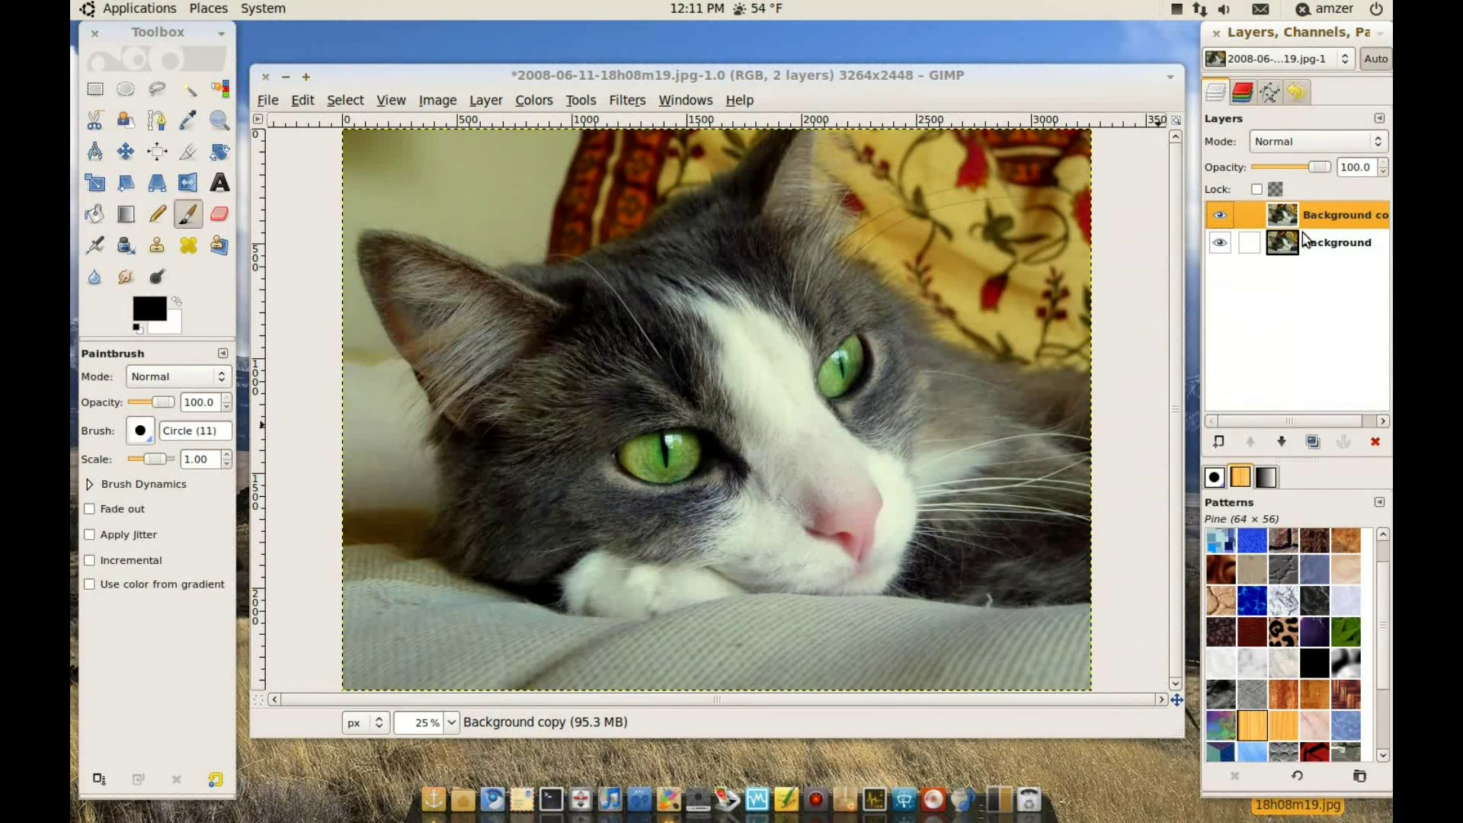
click(1306, 242)
click(1307, 215)
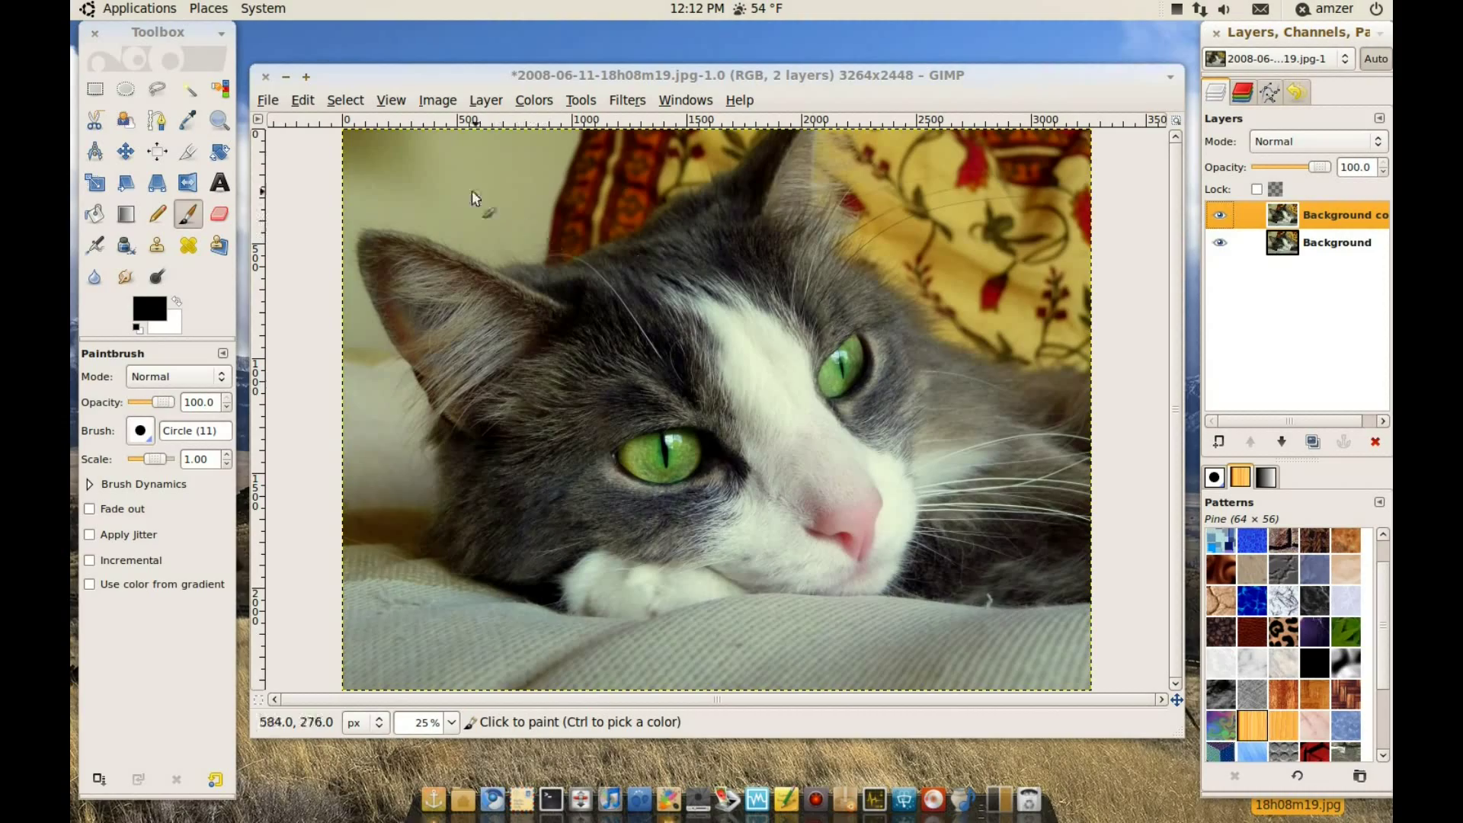
- Turn on Quick Mask and zoom to 100% centred on one of the cat's eyes
click(351, 99)
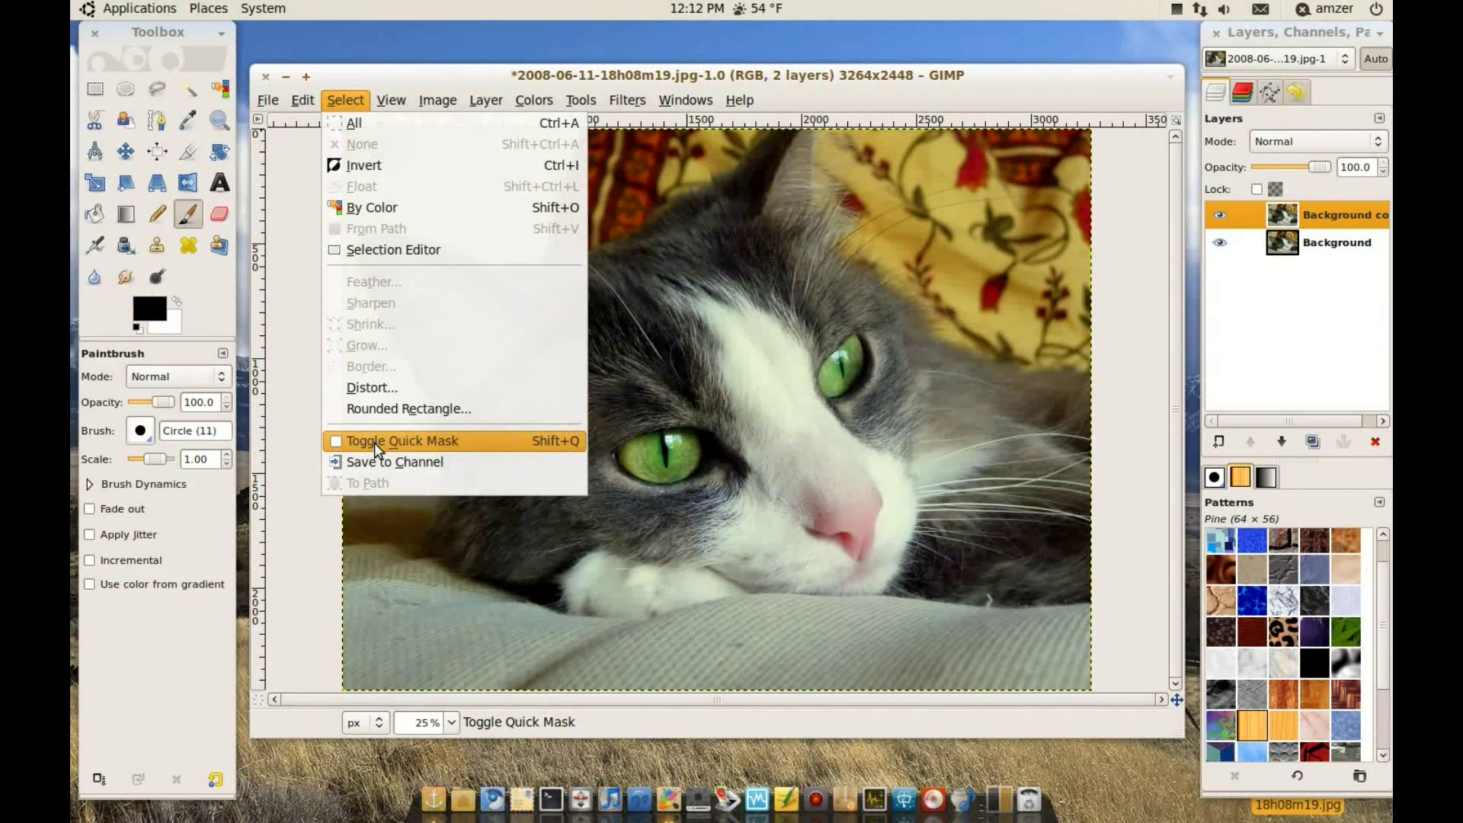
click(480, 444)
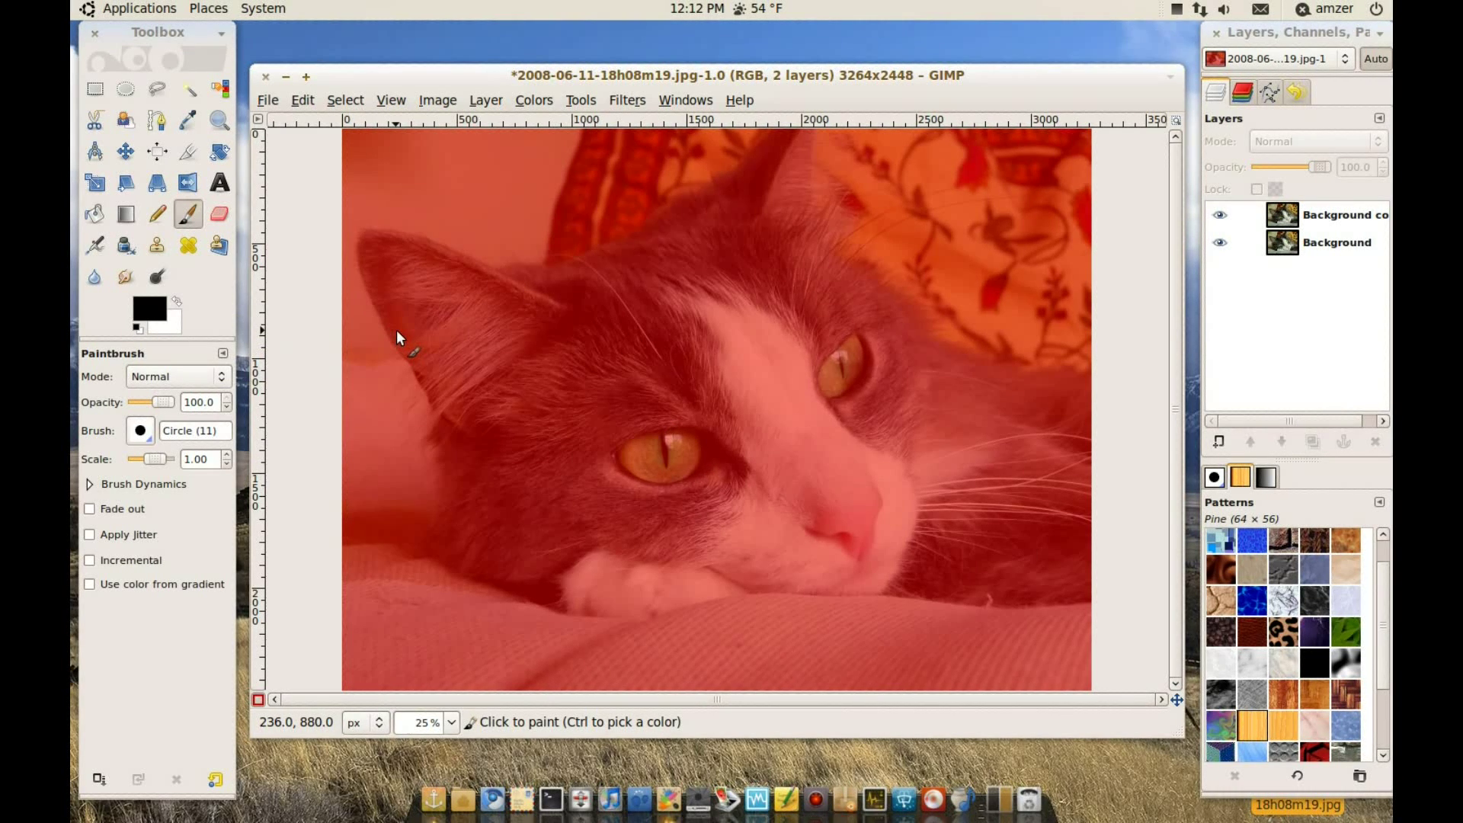
scroll(743, 442, up, 1)
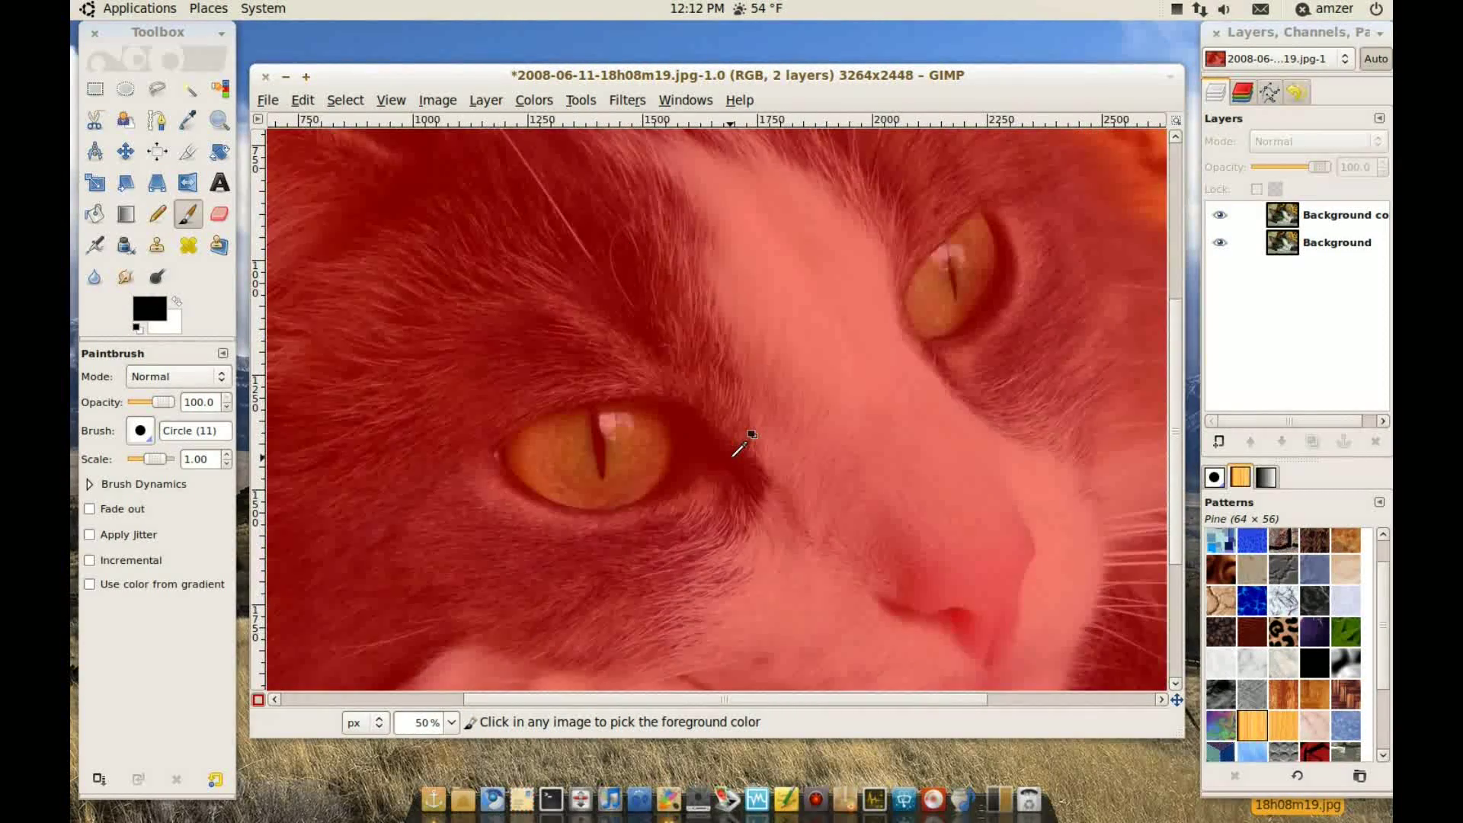
scroll(736, 452, up, 2)
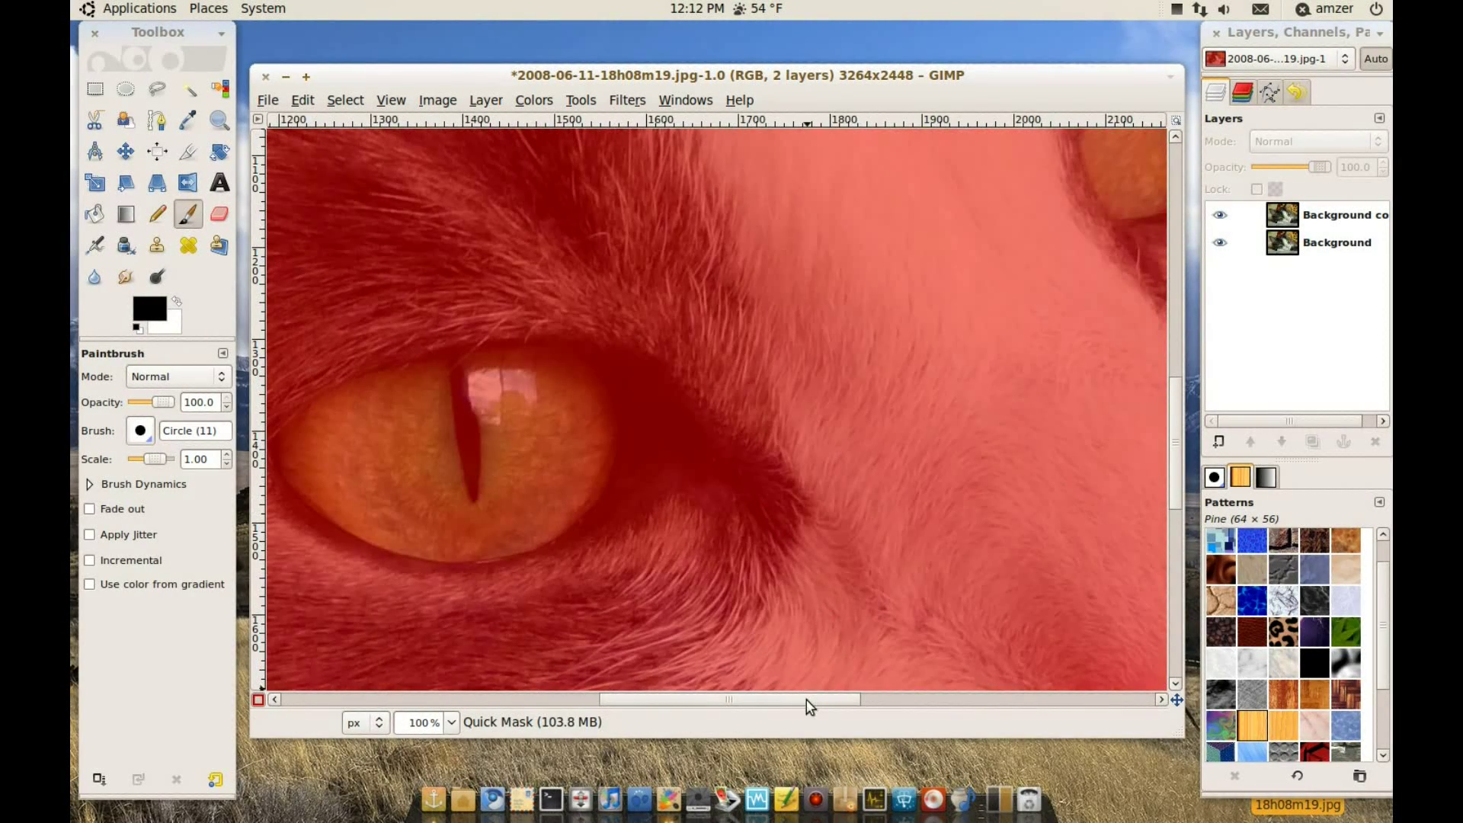
drag(806, 700, 725, 699)
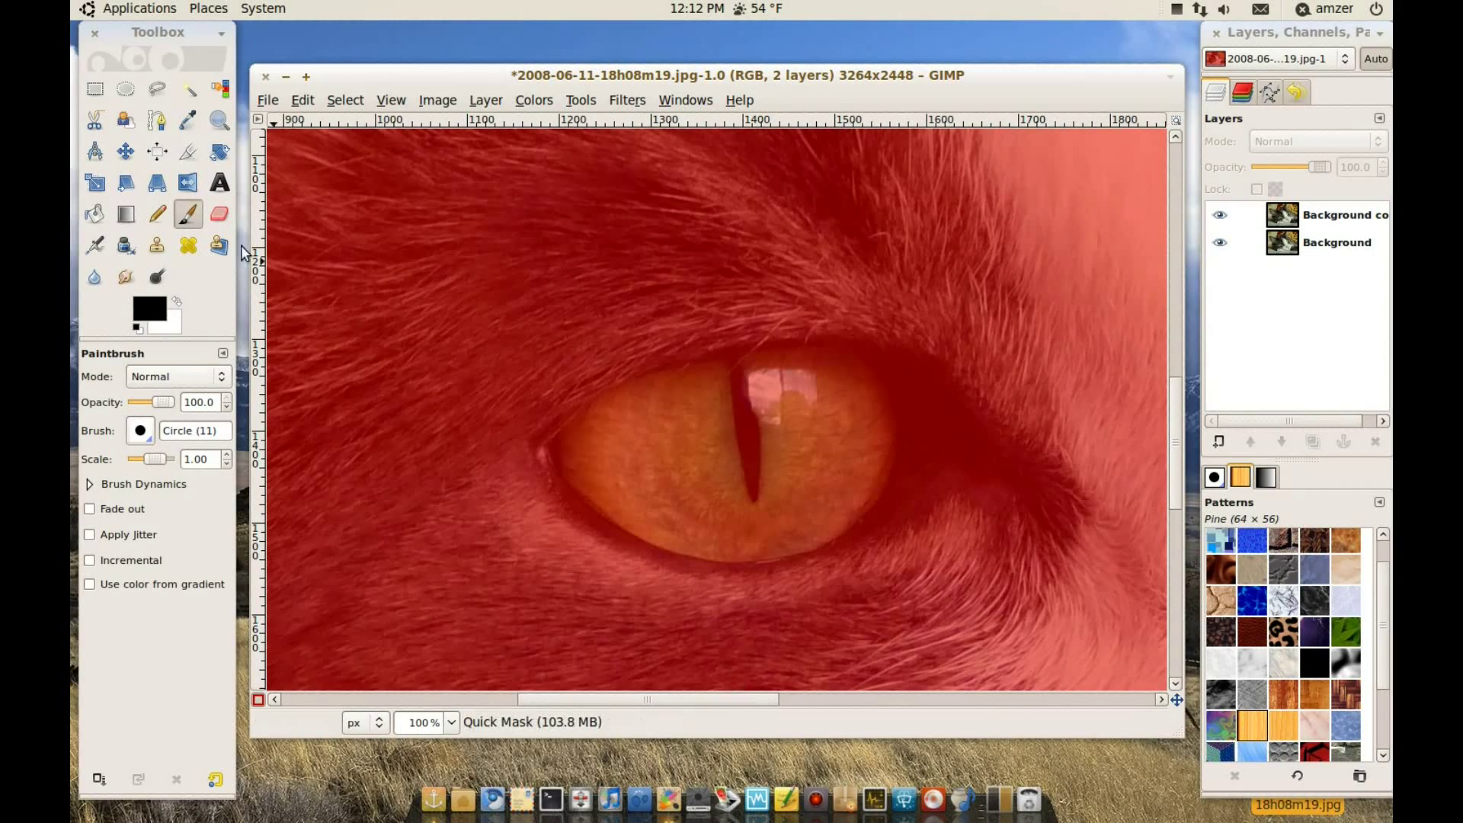
- Paint the iris out of the mask in white with a Circle (19) brush at scale 2.65
click(144, 427)
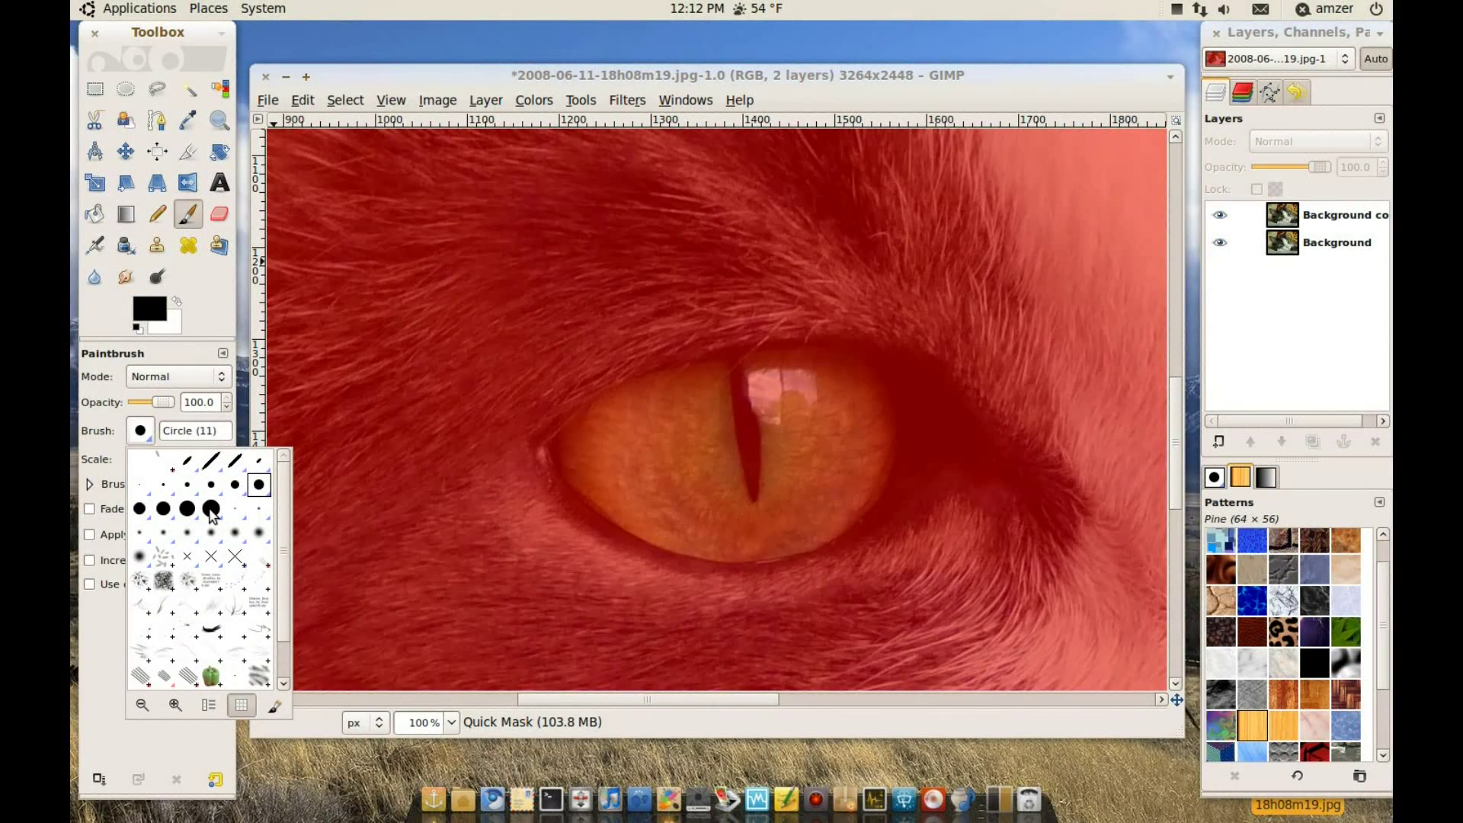
click(211, 510)
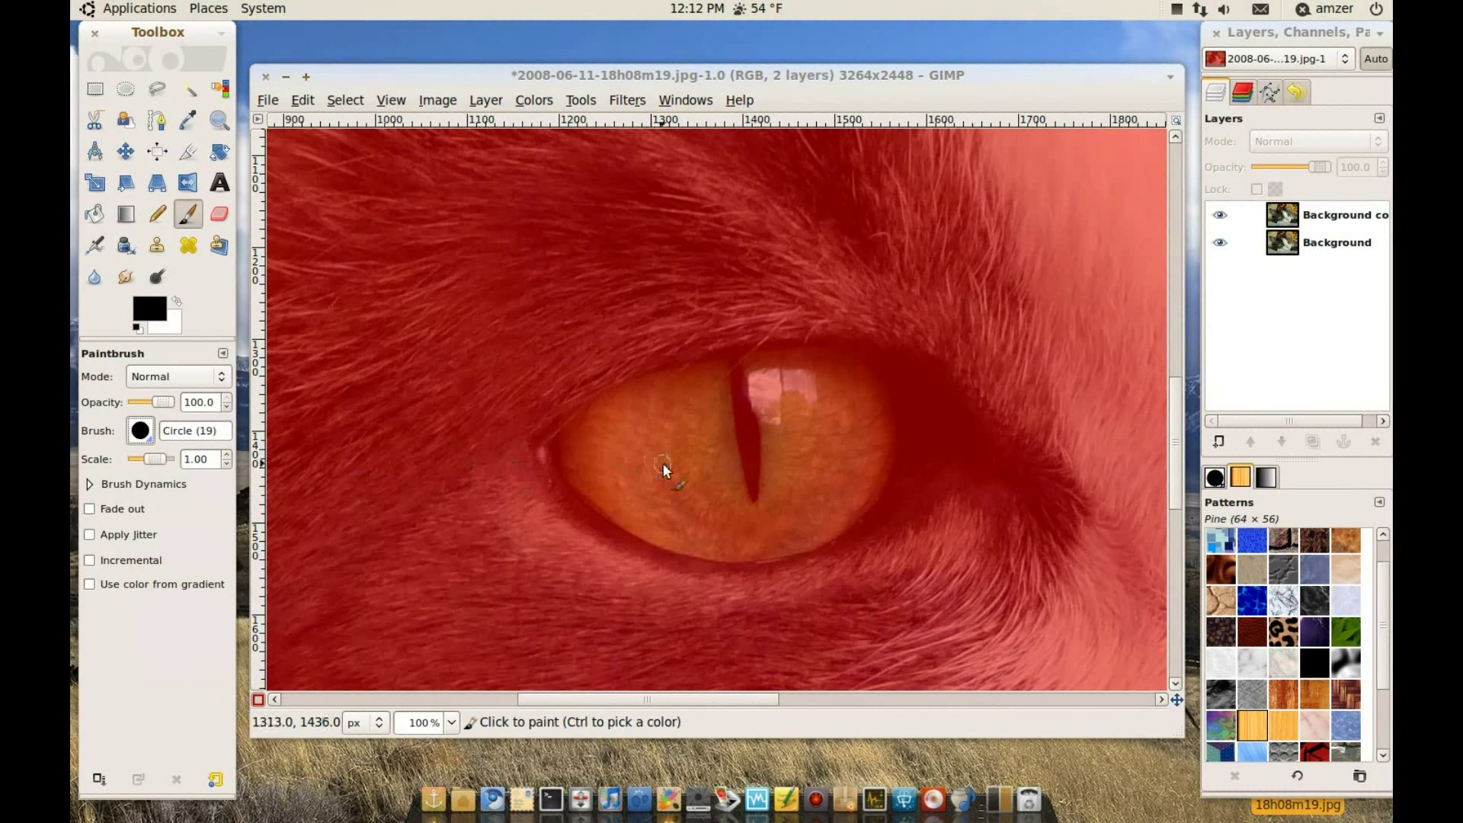
drag(154, 463, 152, 461)
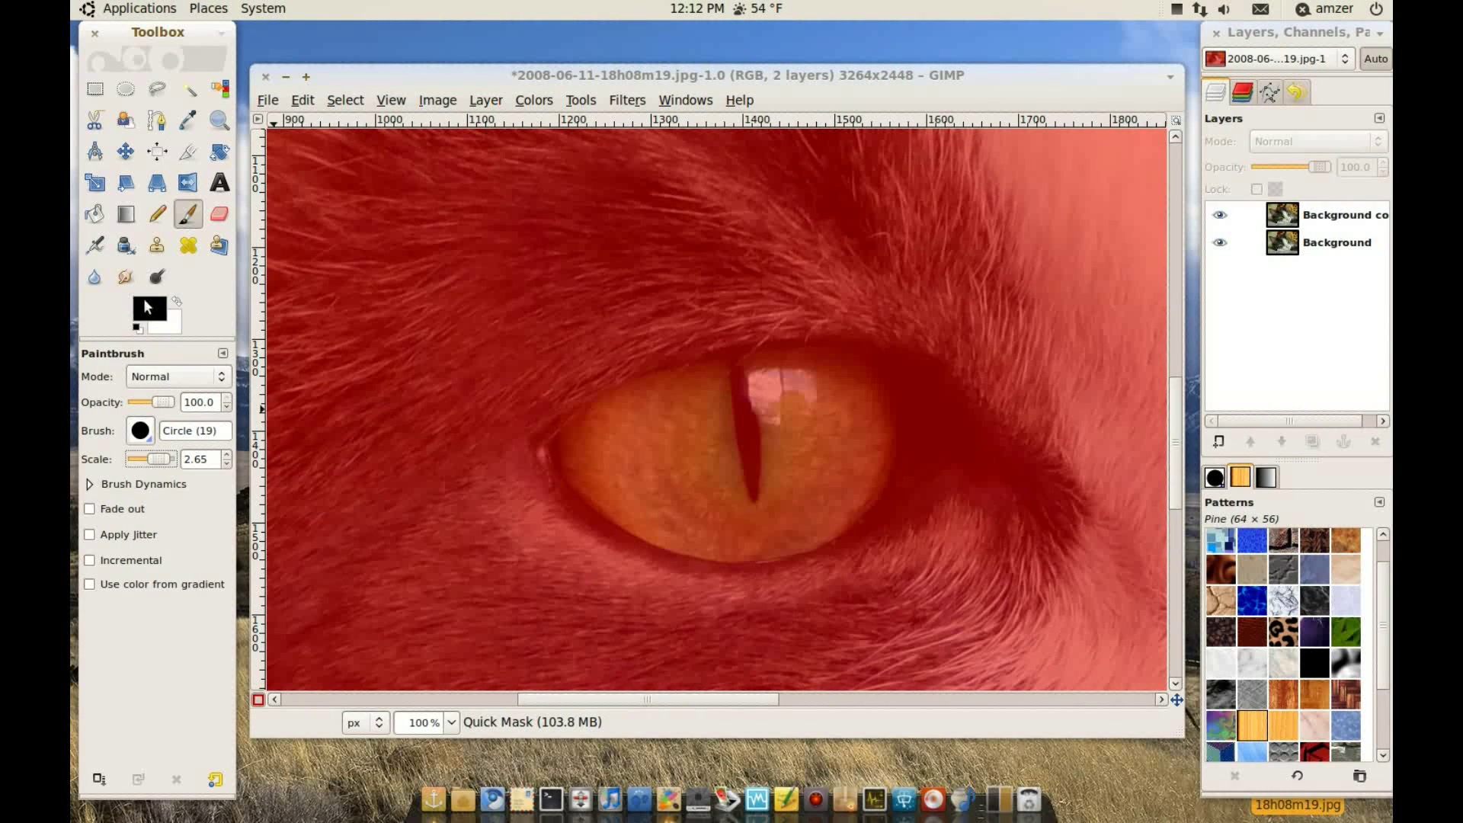
click(176, 301)
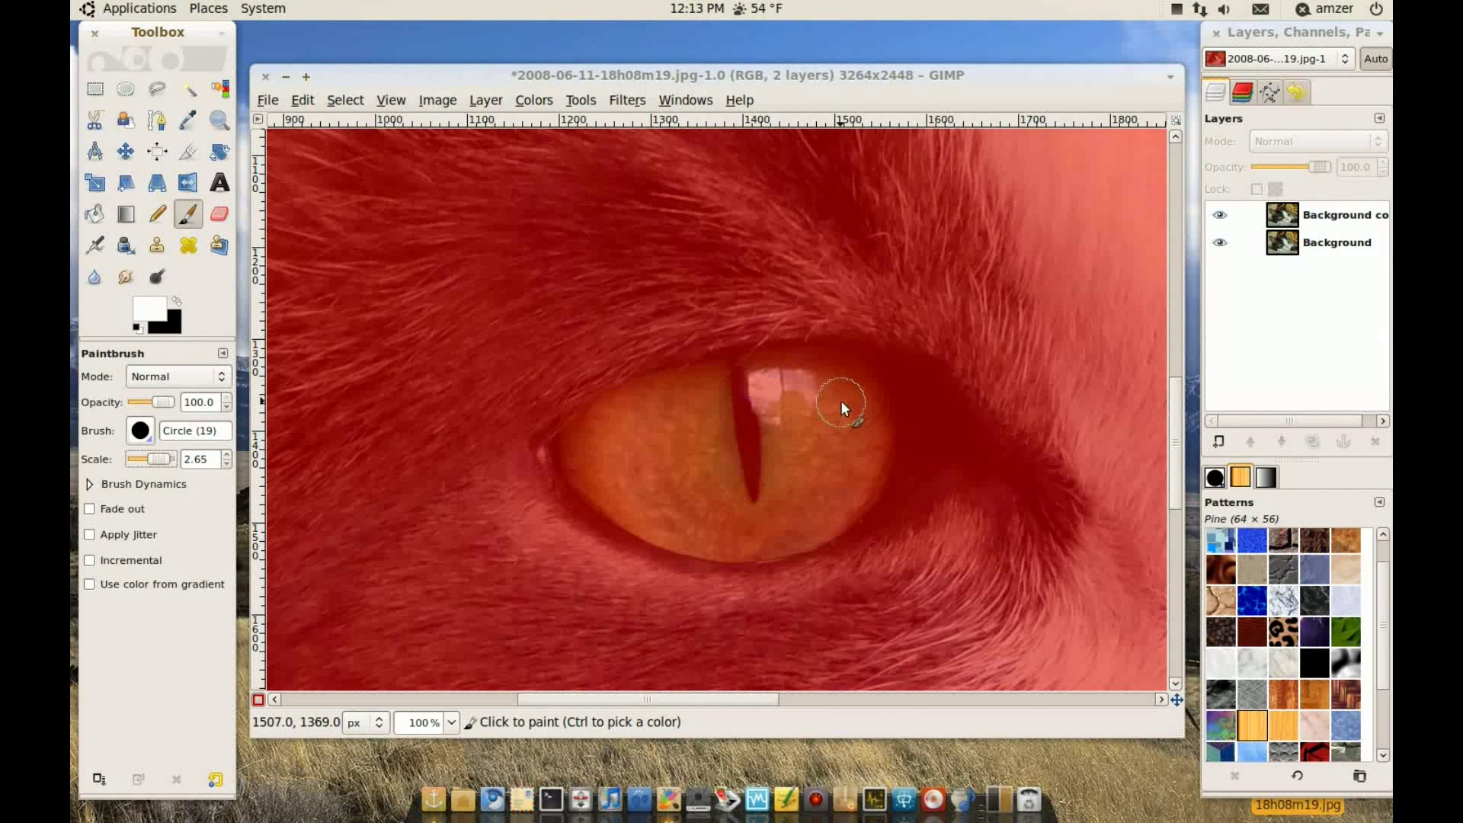
mouse_move(840, 400)
mouse_down()
mouse_move(705, 403)
mouse_move(638, 428)
mouse_move(622, 464)
mouse_move(674, 512)
mouse_move(820, 514)
mouse_move(844, 497)
mouse_move(856, 418)
mouse_move(726, 424)
mouse_move(654, 455)
mouse_move(703, 487)
mouse_move(796, 495)
mouse_move(835, 482)
mouse_move(833, 458)
mouse_move(700, 455)
mouse_up()
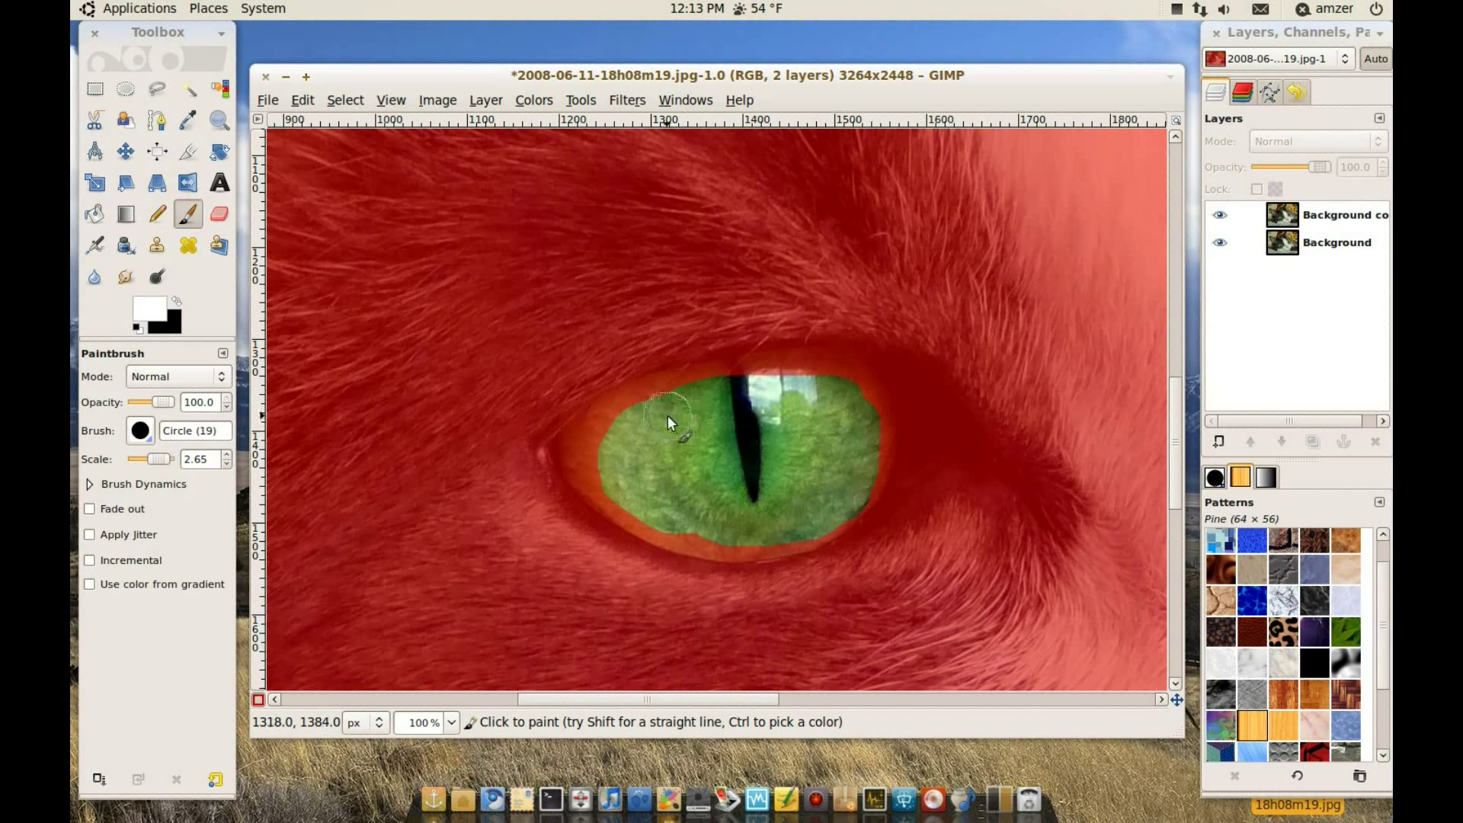
mouse_move(646, 429)
mouse_down()
mouse_move(605, 425)
mouse_move(614, 466)
mouse_up()
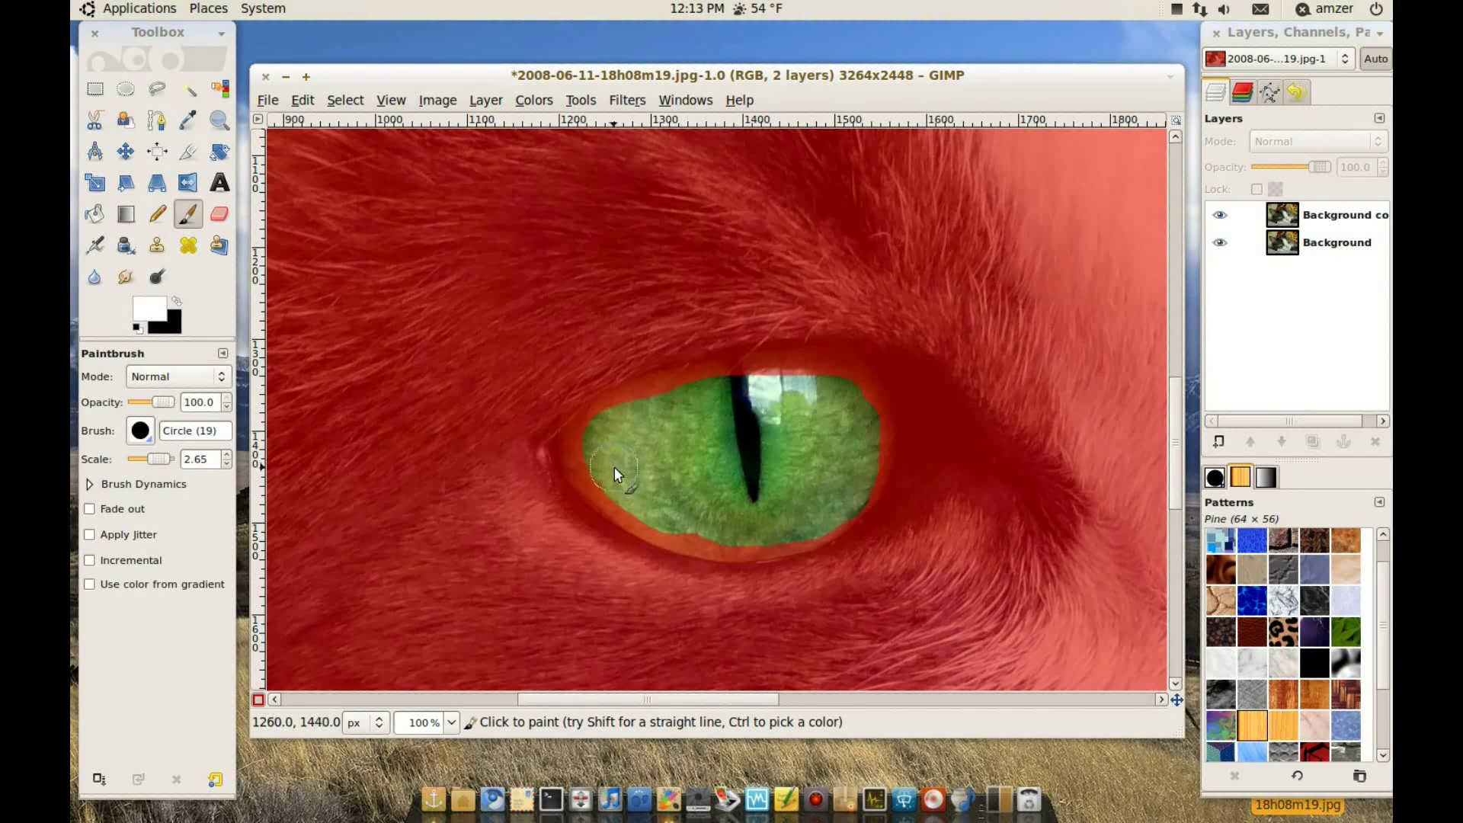
- Touch up the first iris's upper edge with the Circle Fuzzy brush, zoomed in then back to 100%
click(140, 430)
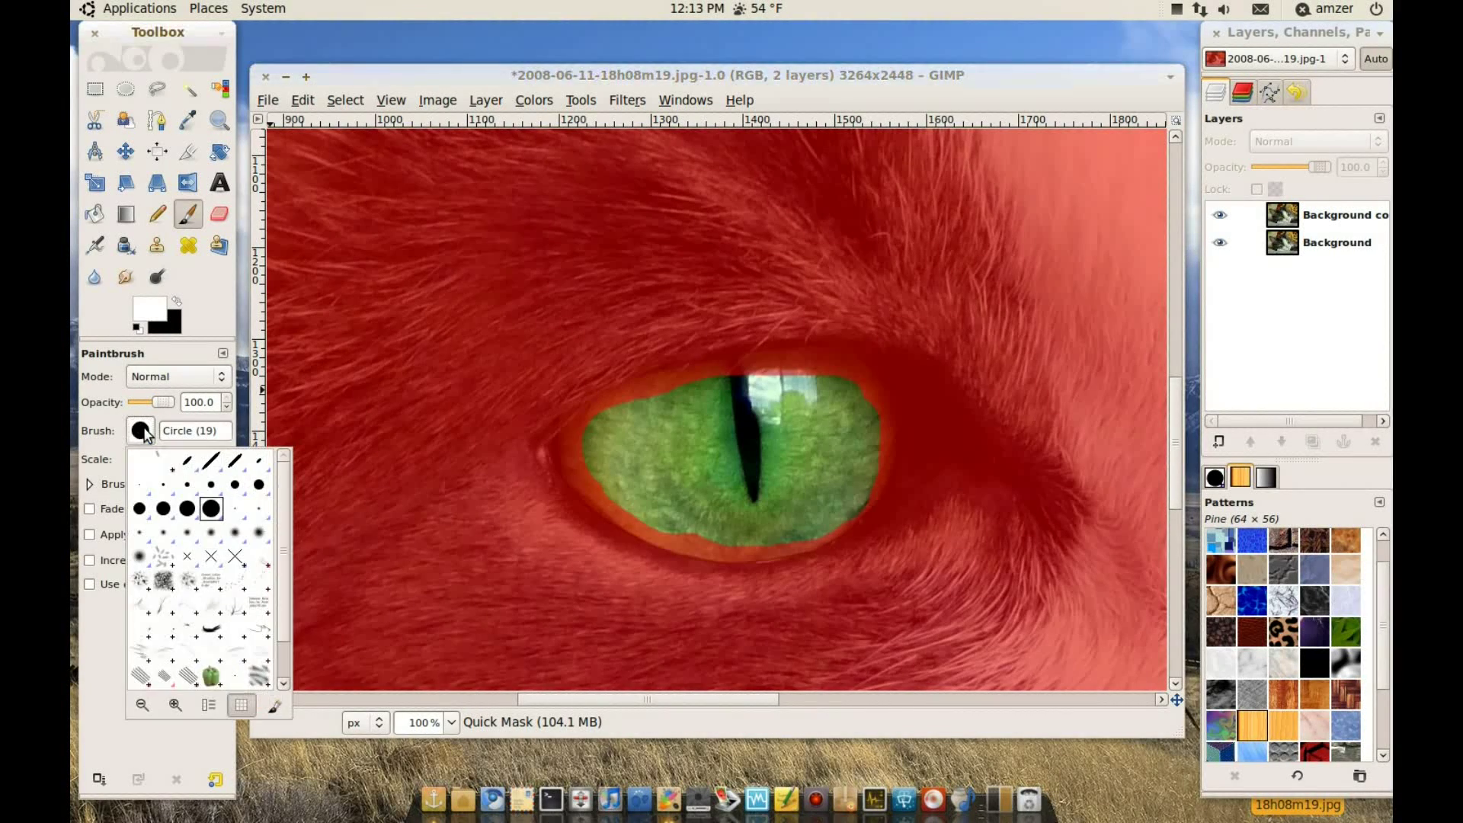
click(232, 538)
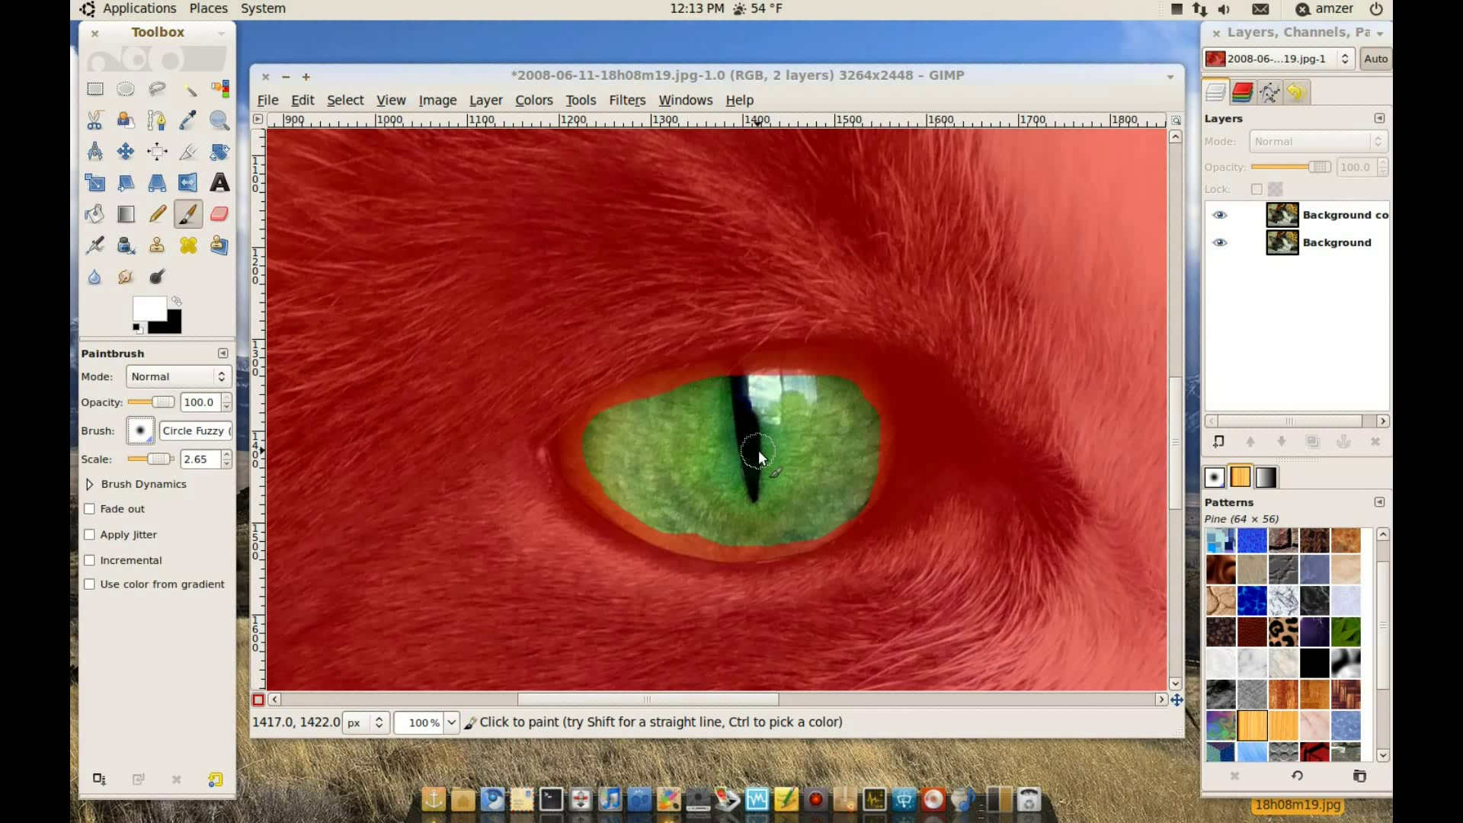
scroll(757, 450, up, 1)
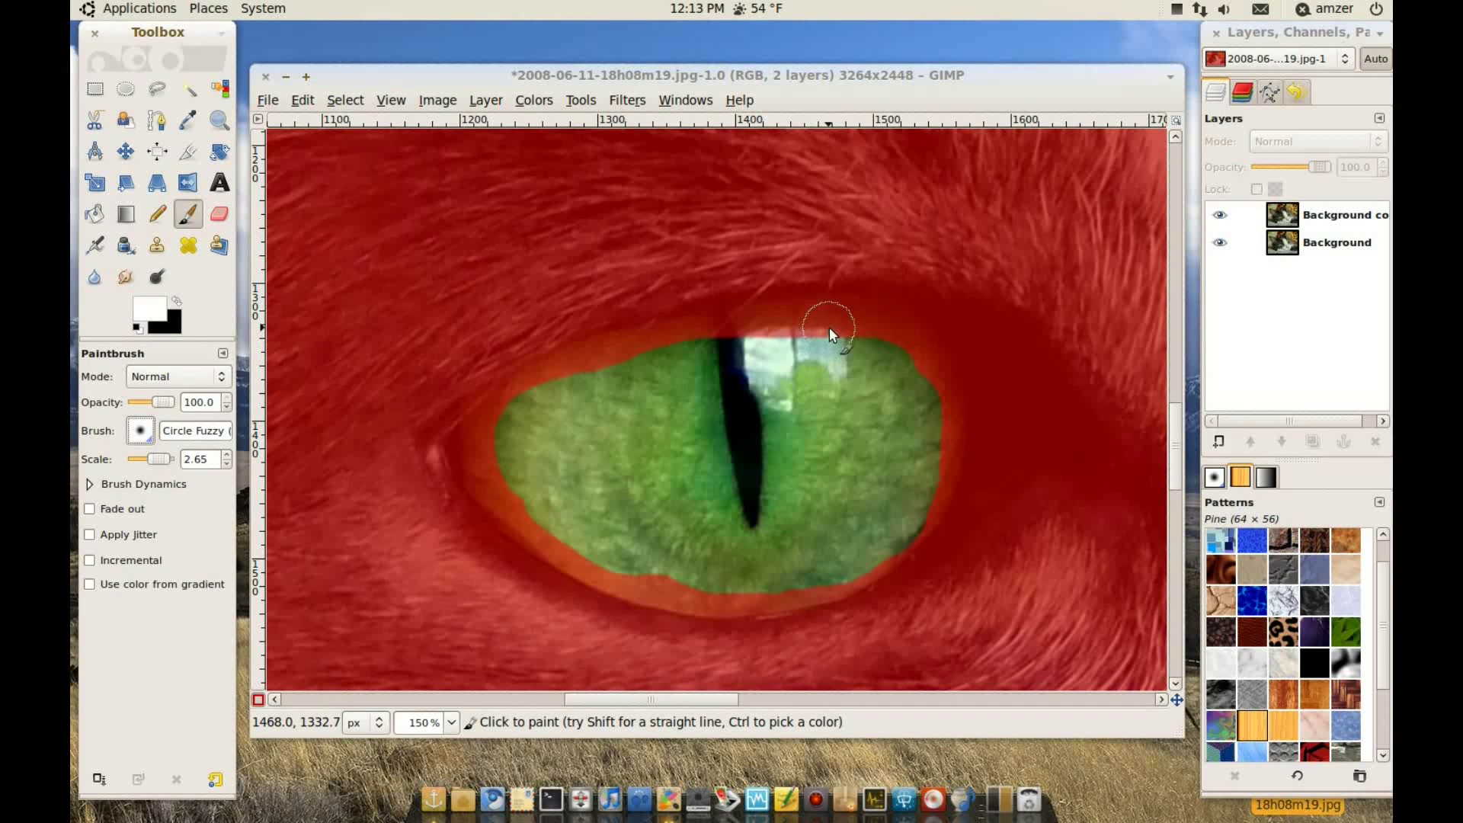
mouse_move(784, 328)
mouse_down()
mouse_move(688, 343)
mouse_move(535, 388)
mouse_move(480, 453)
mouse_move(490, 486)
mouse_move(508, 510)
mouse_move(516, 502)
mouse_move(500, 458)
mouse_move(531, 531)
mouse_move(569, 559)
mouse_move(674, 589)
mouse_move(638, 590)
mouse_move(760, 596)
mouse_move(880, 571)
mouse_move(924, 532)
mouse_move(953, 435)
mouse_move(925, 349)
mouse_move(831, 316)
mouse_move(817, 330)
mouse_move(902, 354)
mouse_move(928, 399)
mouse_move(909, 461)
mouse_up()
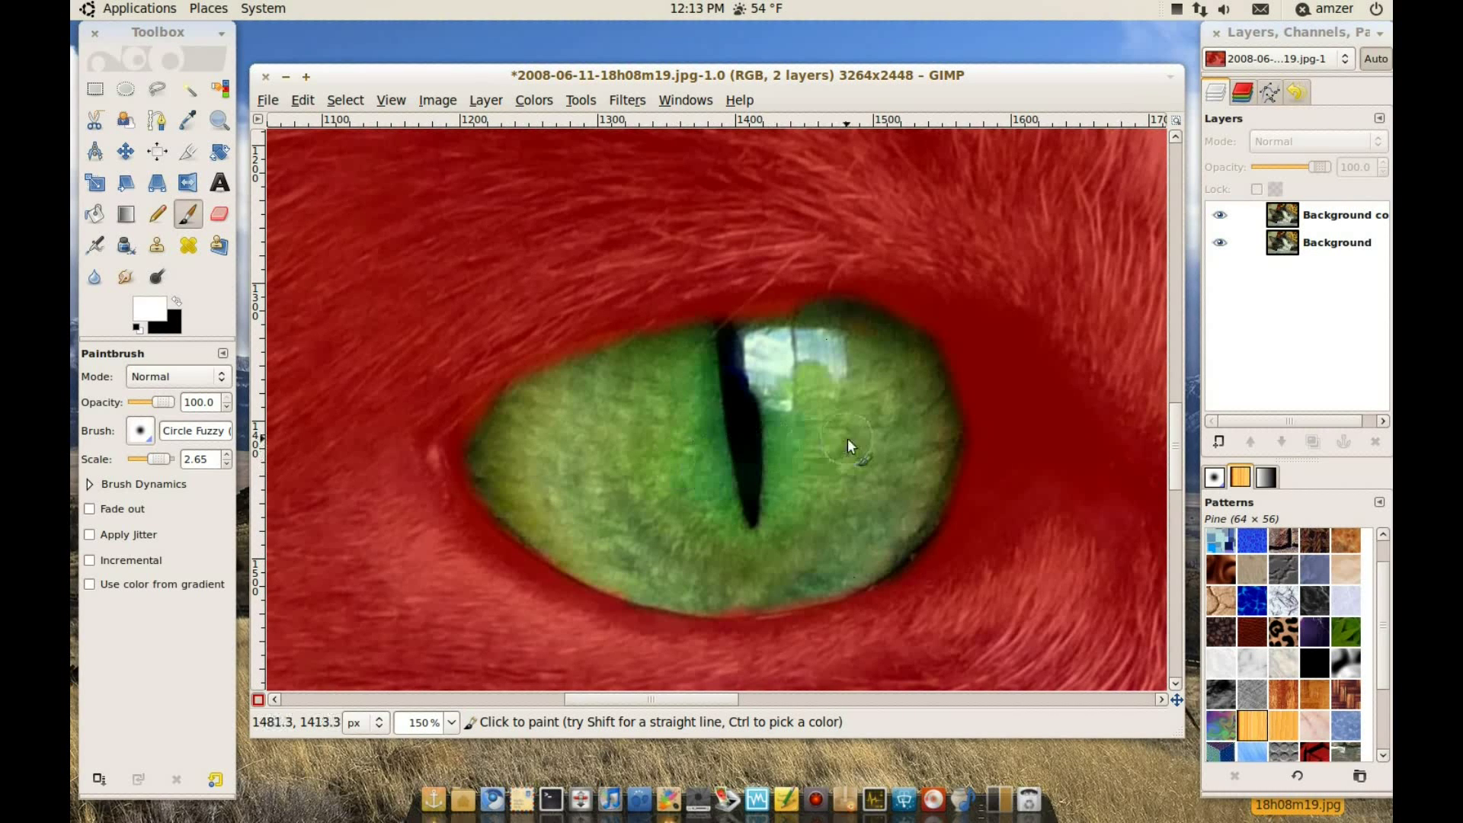
scroll(884, 436, down, 1)
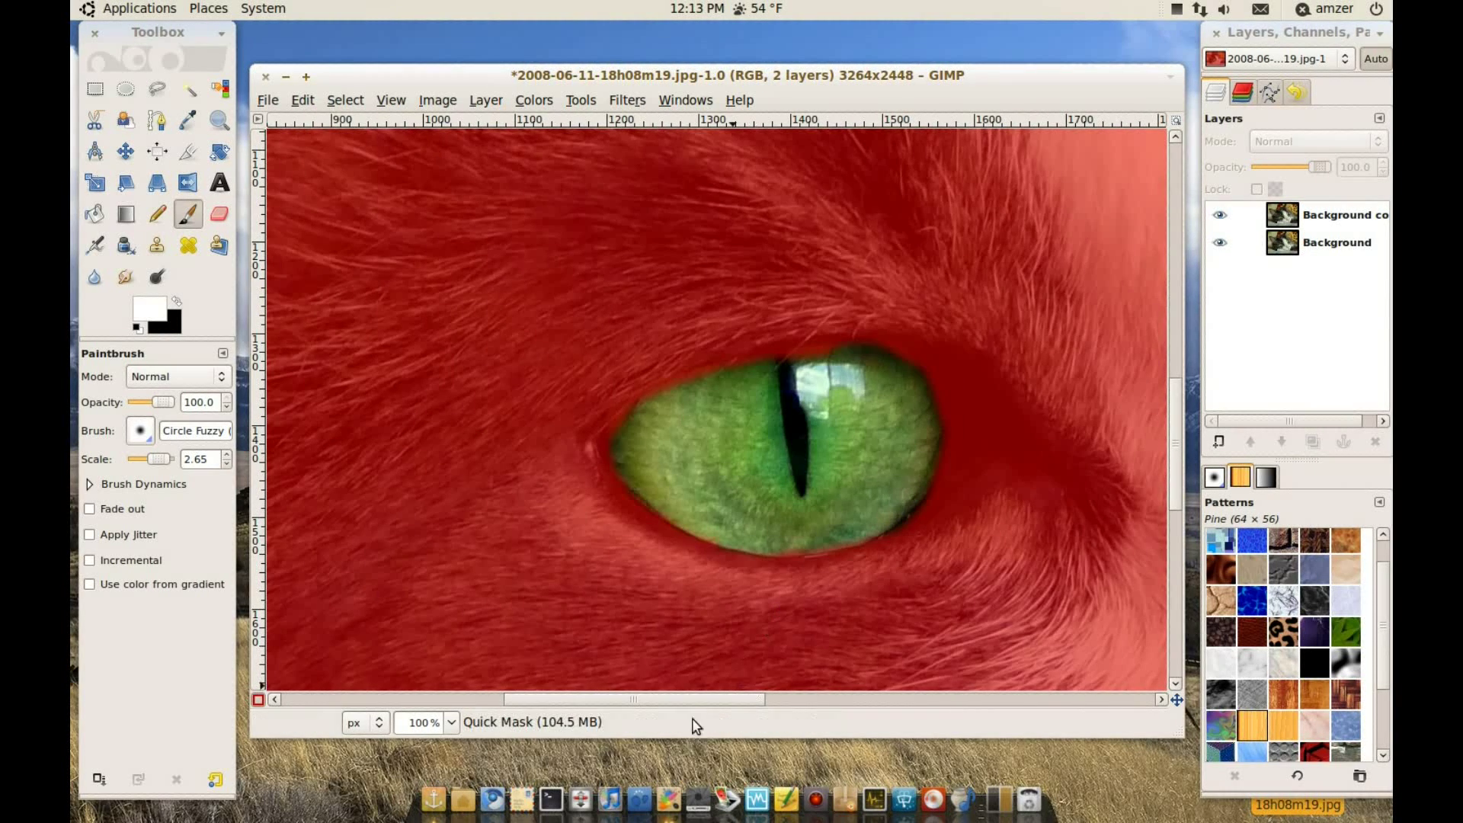
- Move to the second eye and paint its iris white with the Circle (19) brush
drag(681, 702, 911, 701)
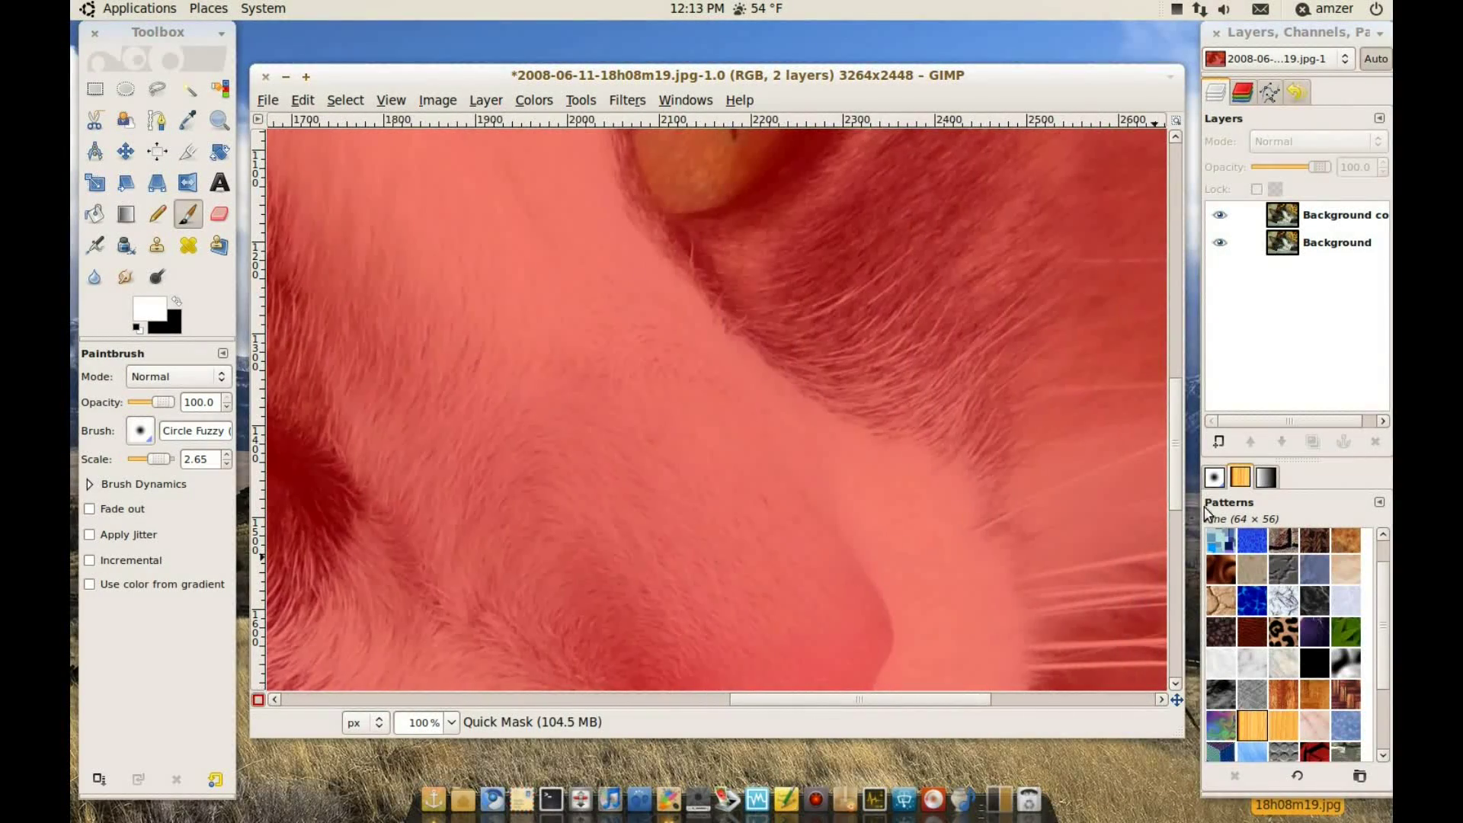
drag(1174, 485, 1173, 401)
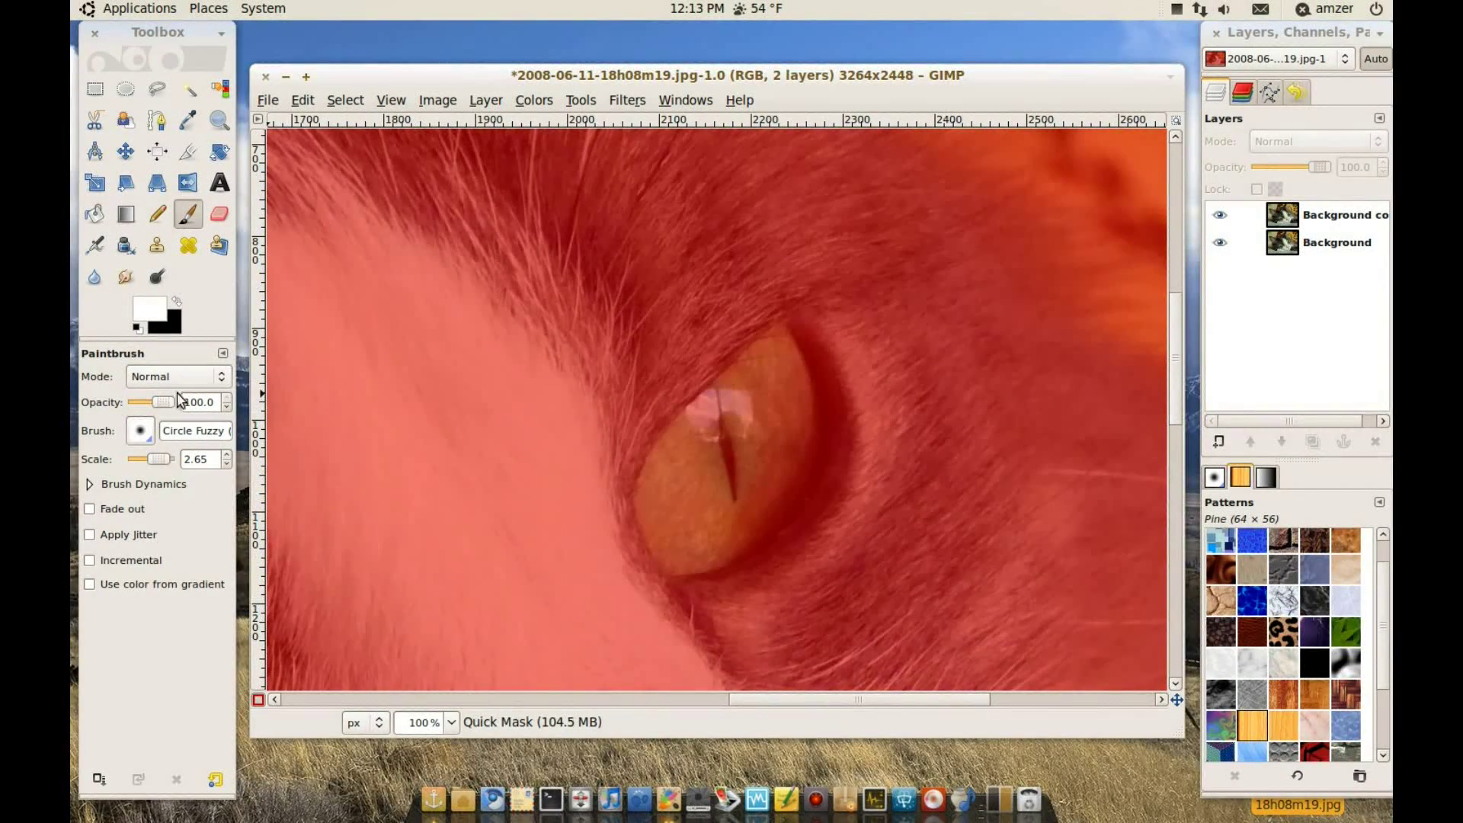
click(141, 440)
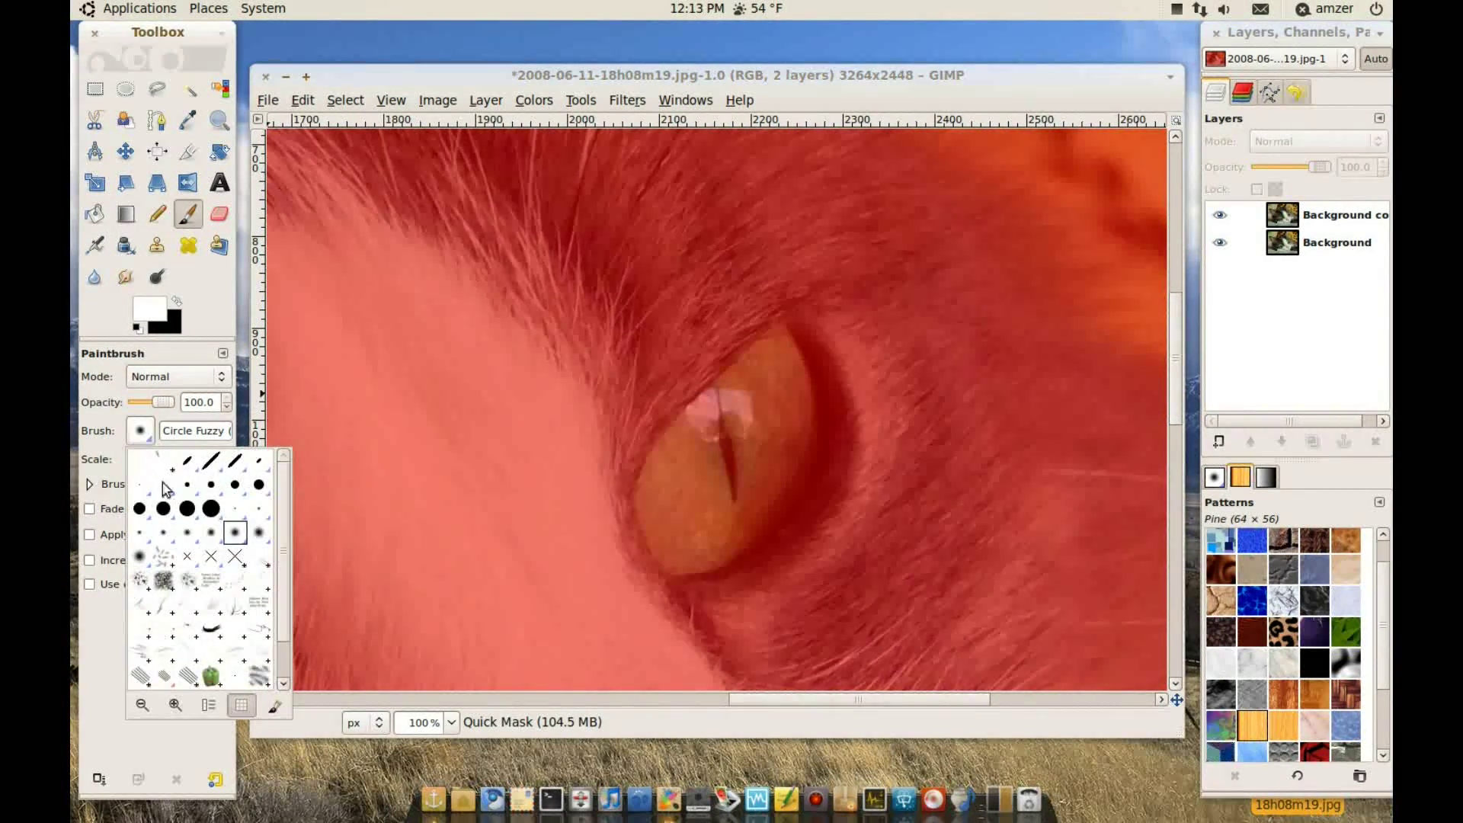
click(213, 512)
mouse_move(765, 395)
mouse_down()
mouse_move(678, 487)
mouse_move(704, 520)
mouse_up()
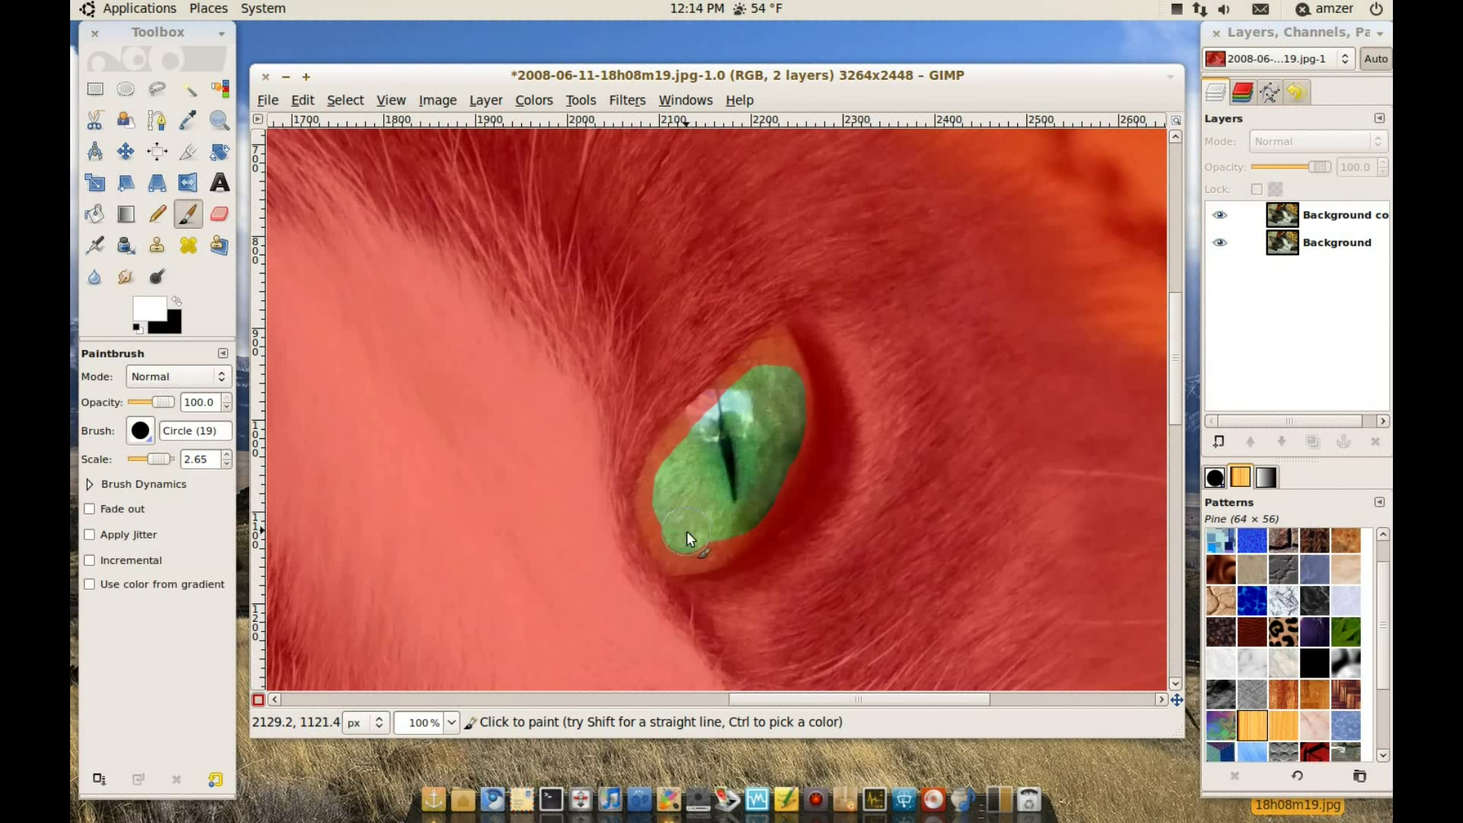
- Unmask more of the second eye down to its highlight using the Circle Fuzzy brush
click(145, 431)
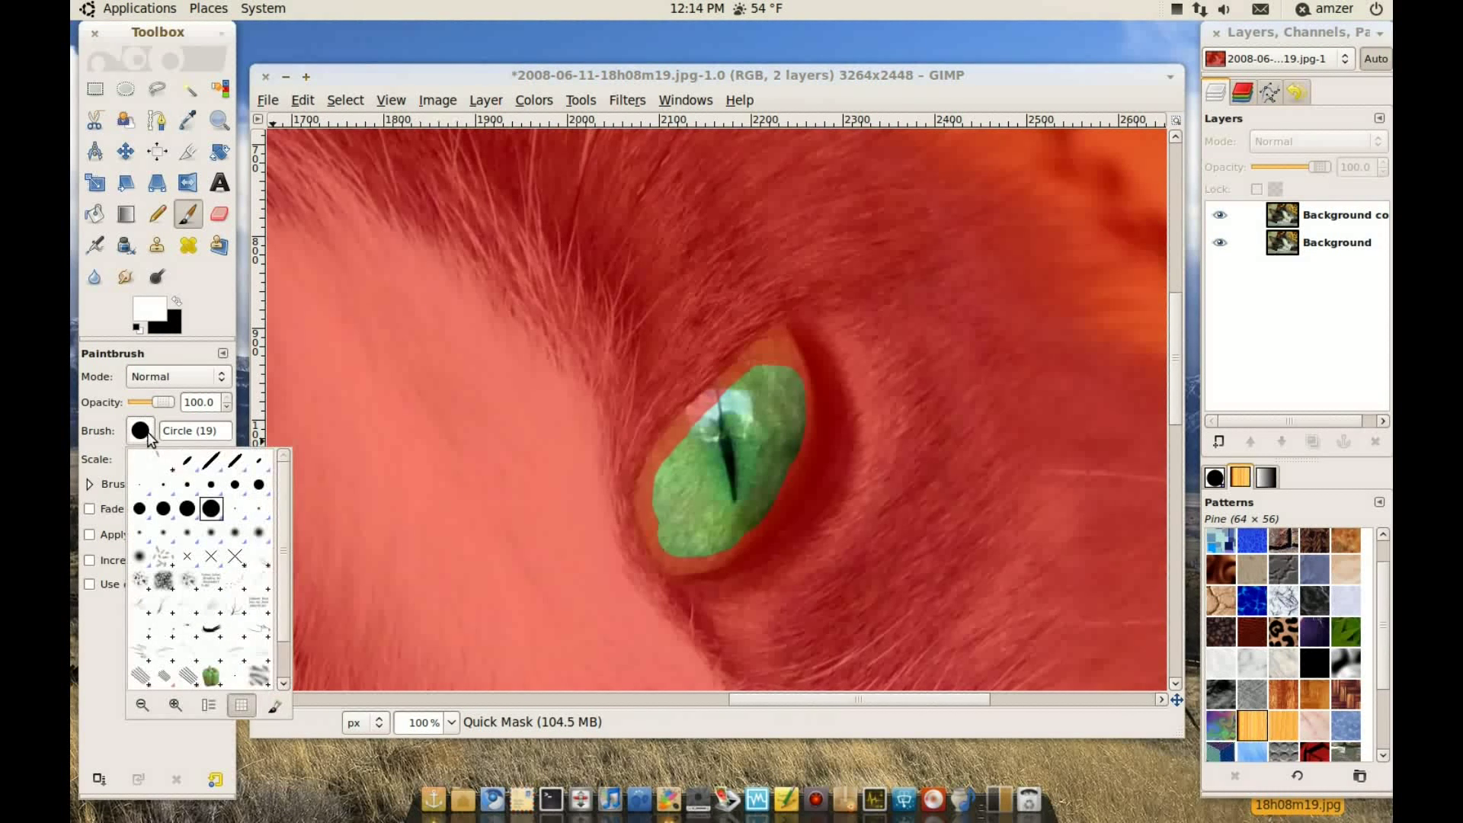
click(260, 534)
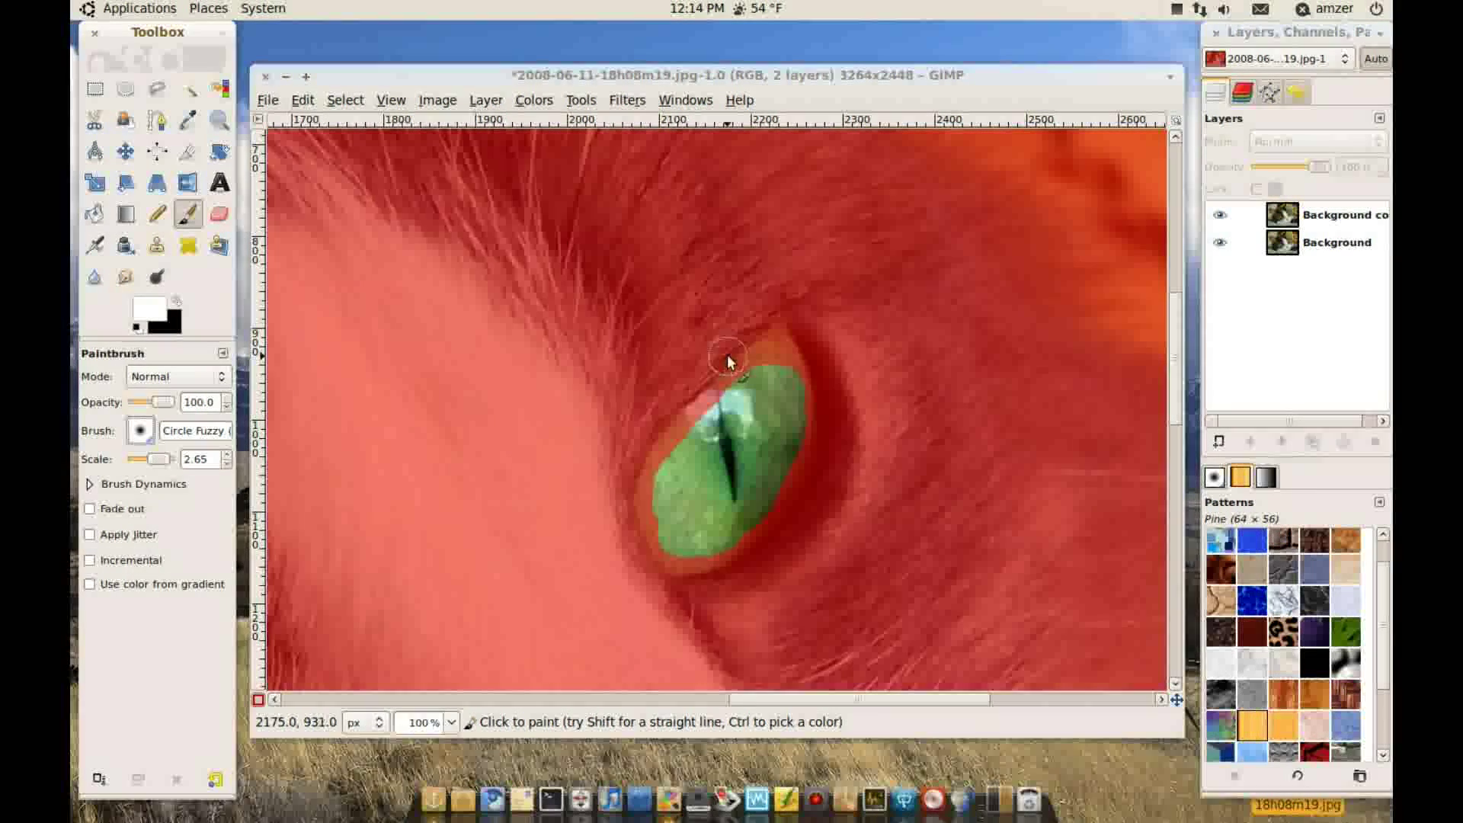
click(156, 464)
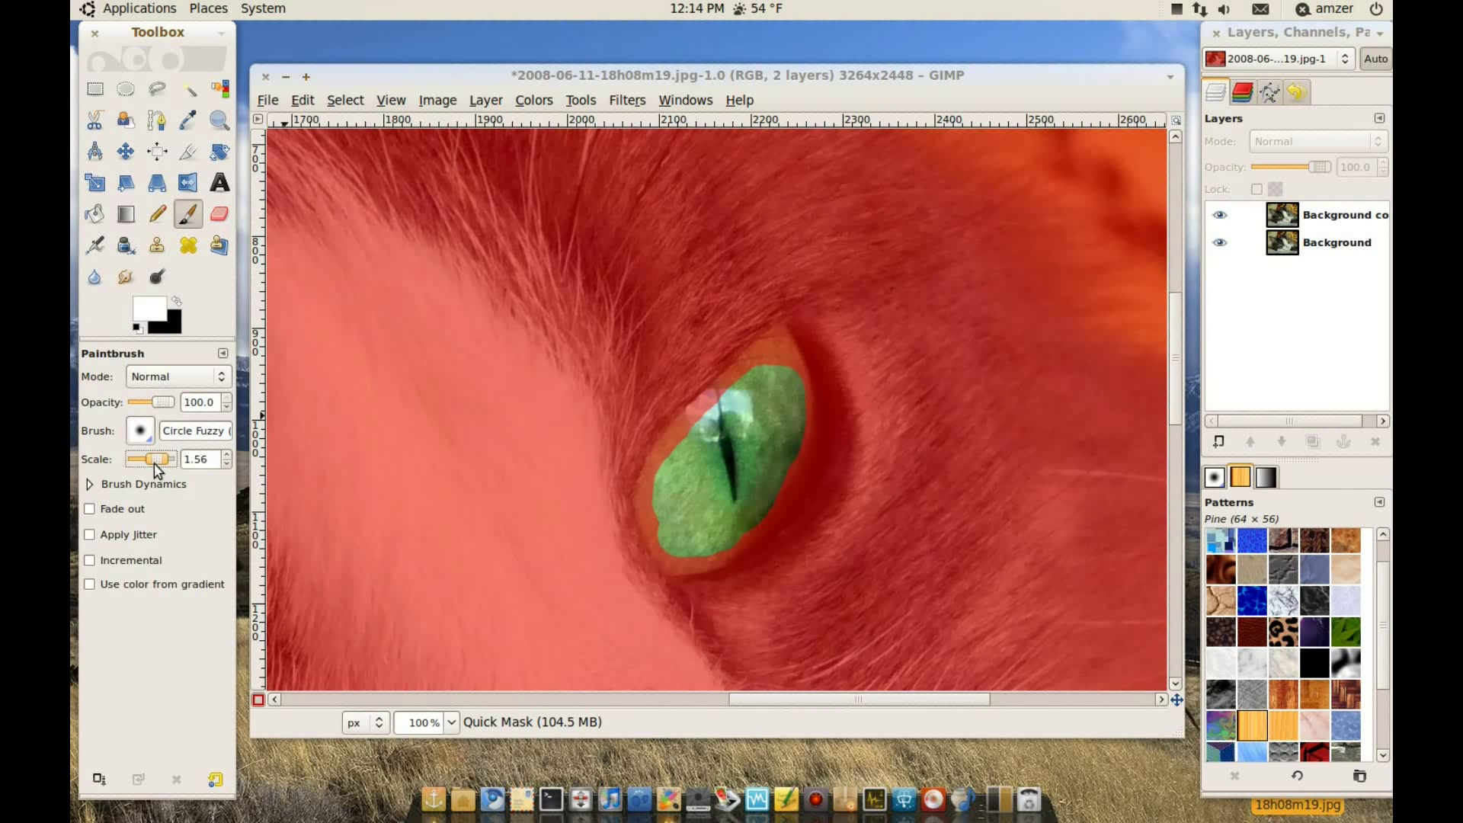
drag(771, 355, 692, 412)
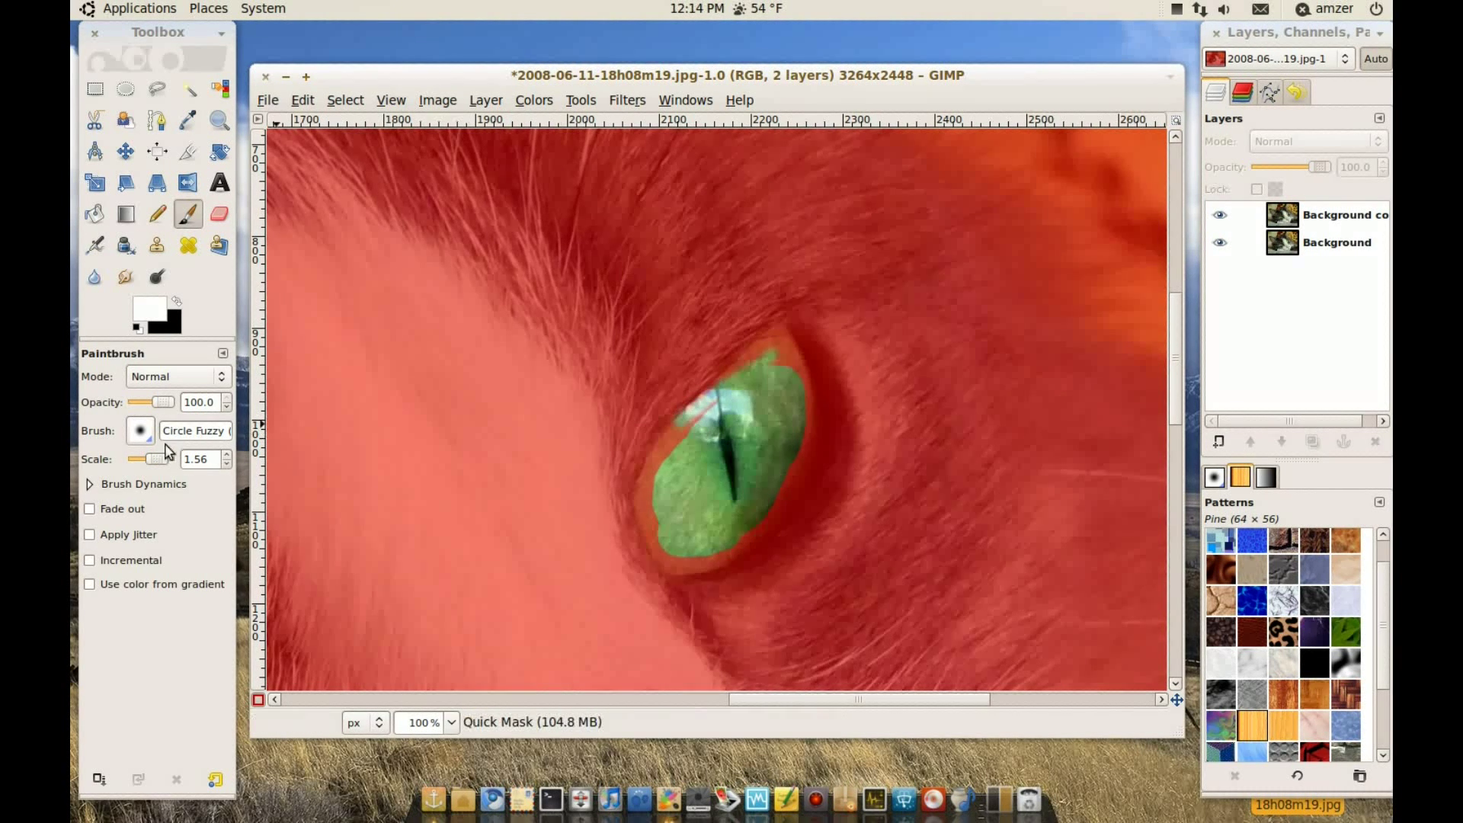
- At brush scale 1.56, refine the second iris's highlight, upper edge and lower-right rim
click(156, 464)
mouse_move(156, 464)
mouse_down()
mouse_move(170, 462)
mouse_move(156, 462)
mouse_up()
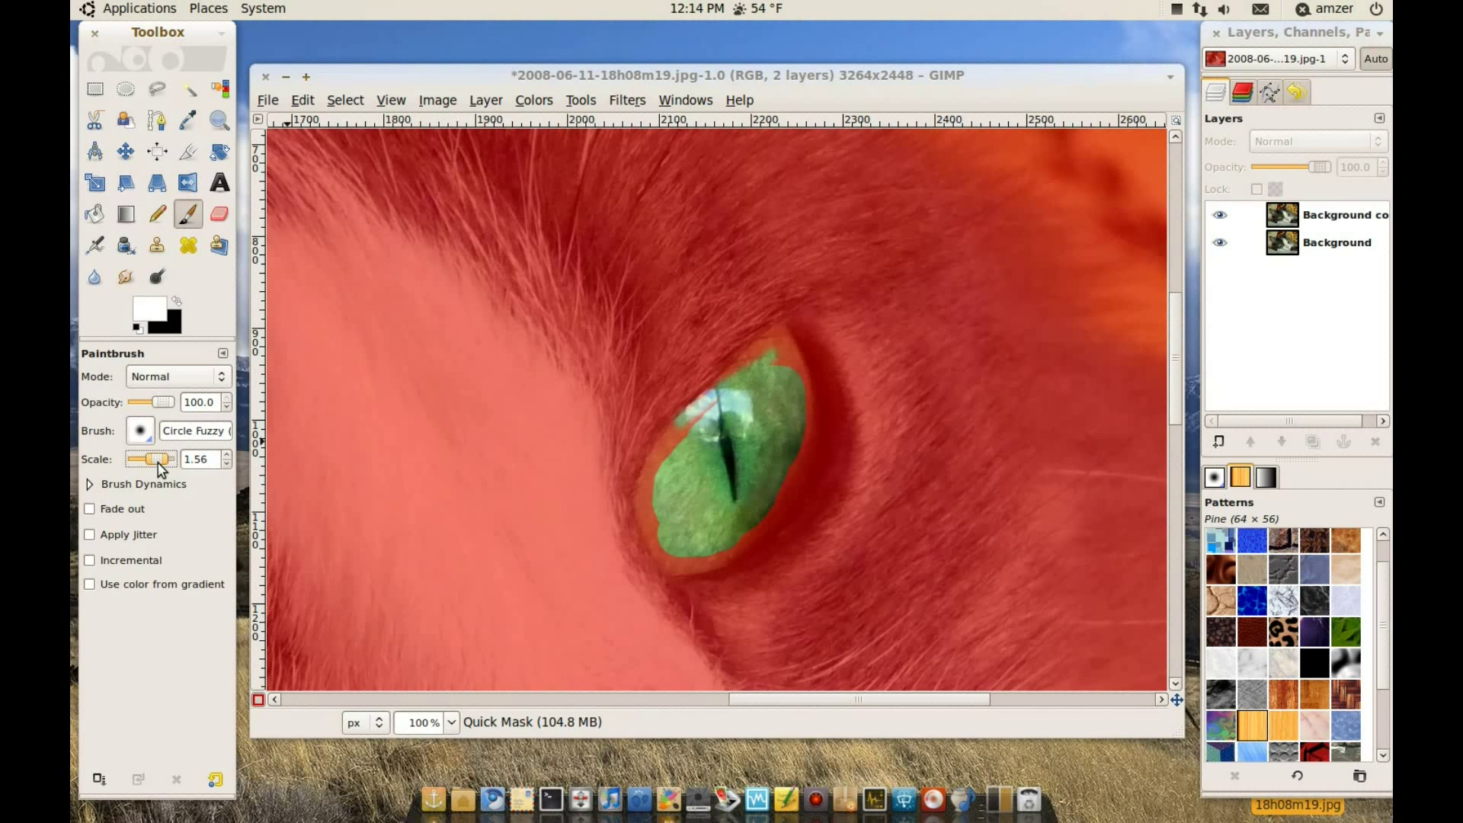
drag(695, 424, 719, 409)
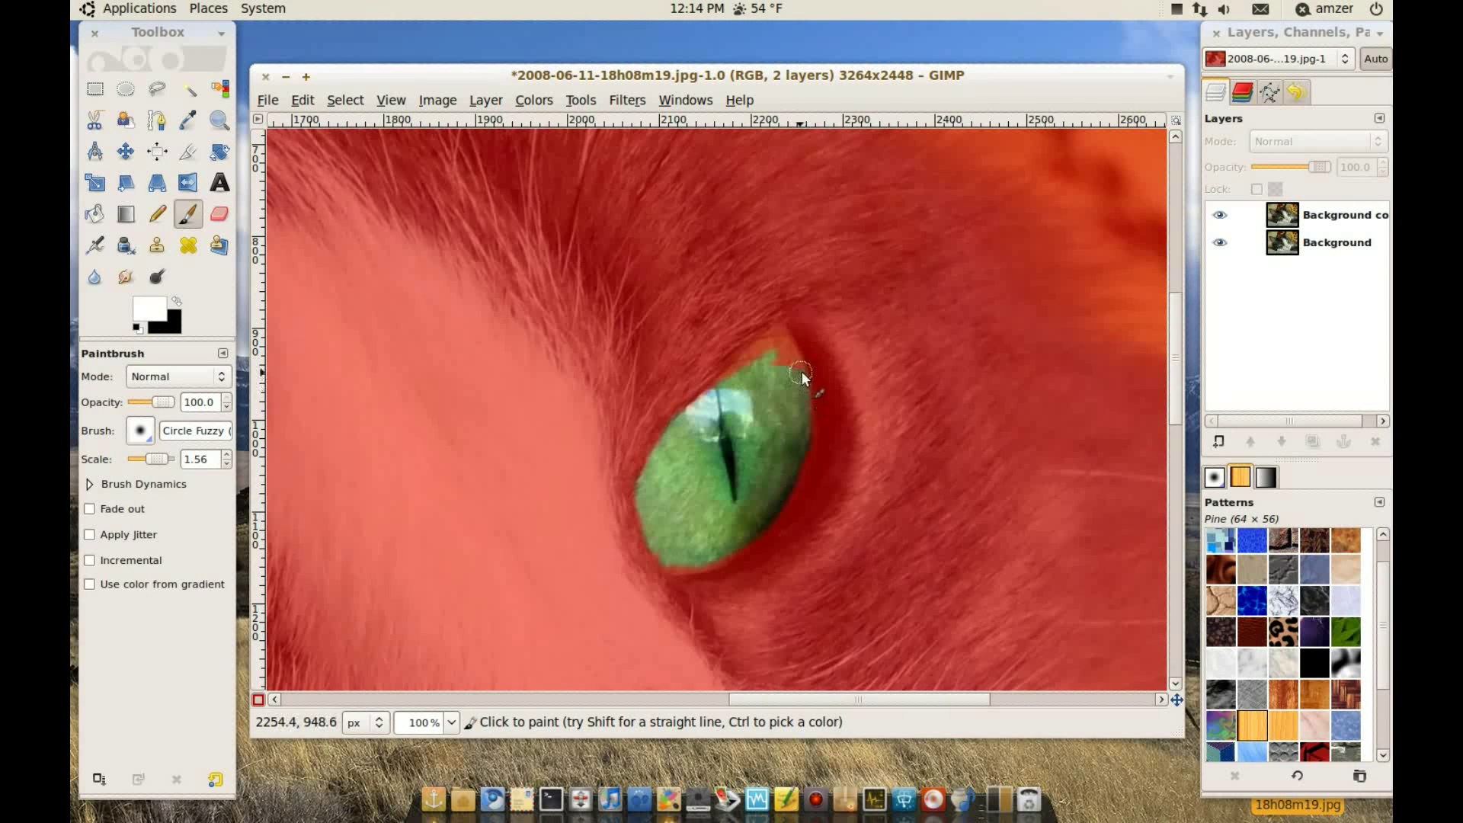
drag(800, 373, 776, 335)
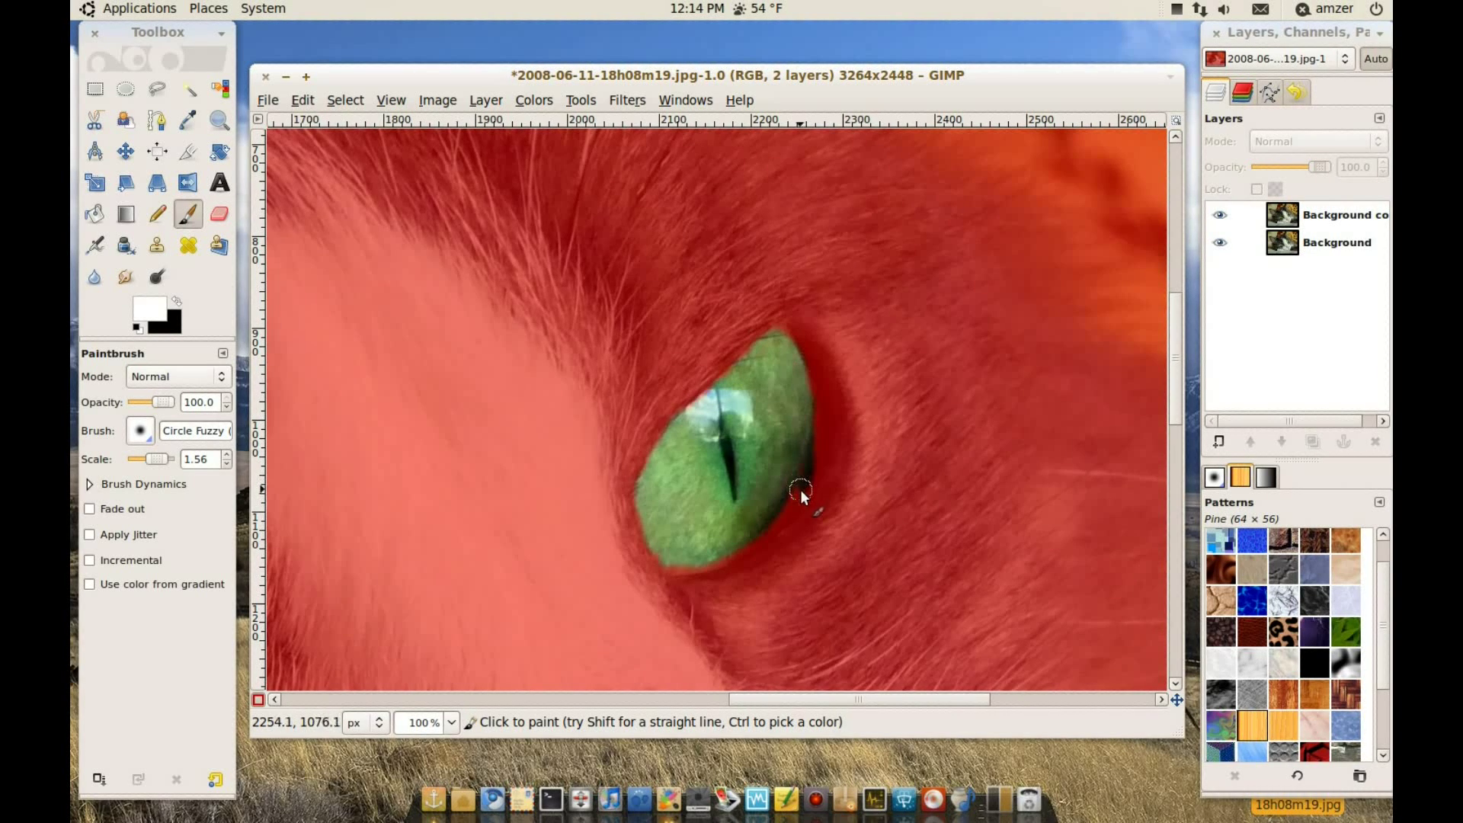
mouse_move(784, 515)
mouse_down()
mouse_move(797, 455)
mouse_move(759, 543)
mouse_move(697, 570)
mouse_up()
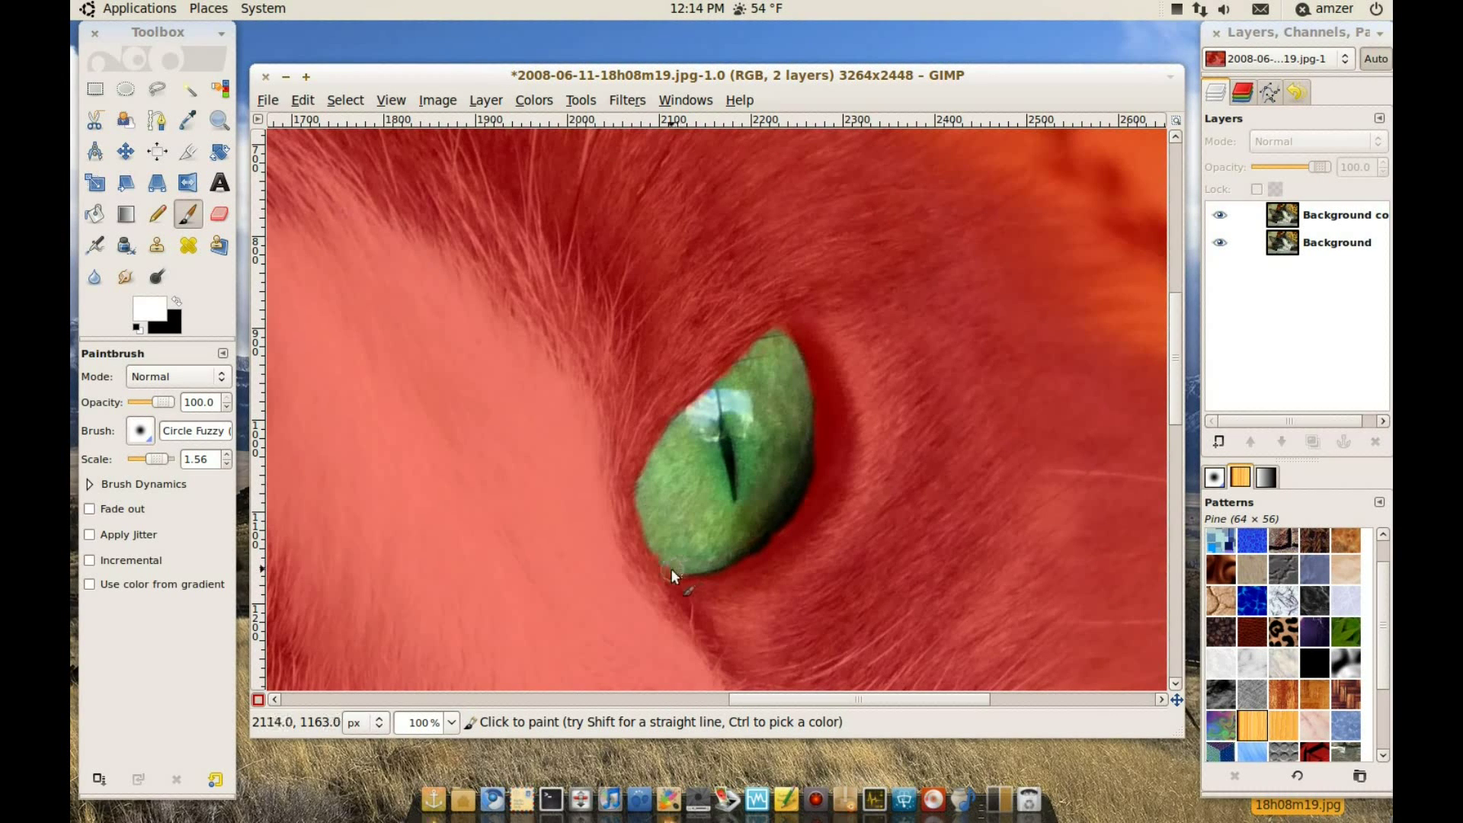
- Undo the stray Circle (19) streak painted outward from the second eye's upper-right edge
click(141, 431)
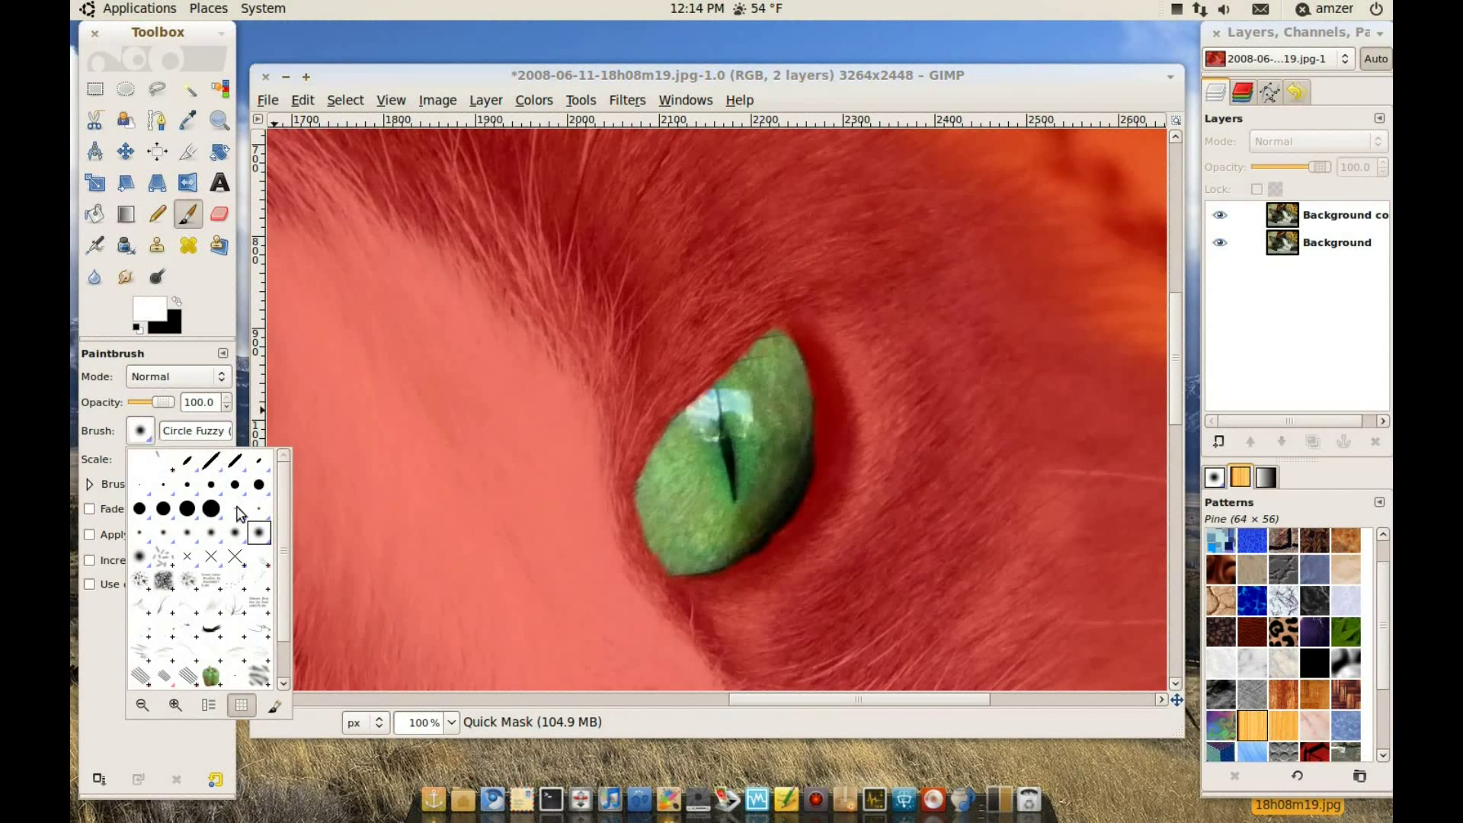
click(211, 512)
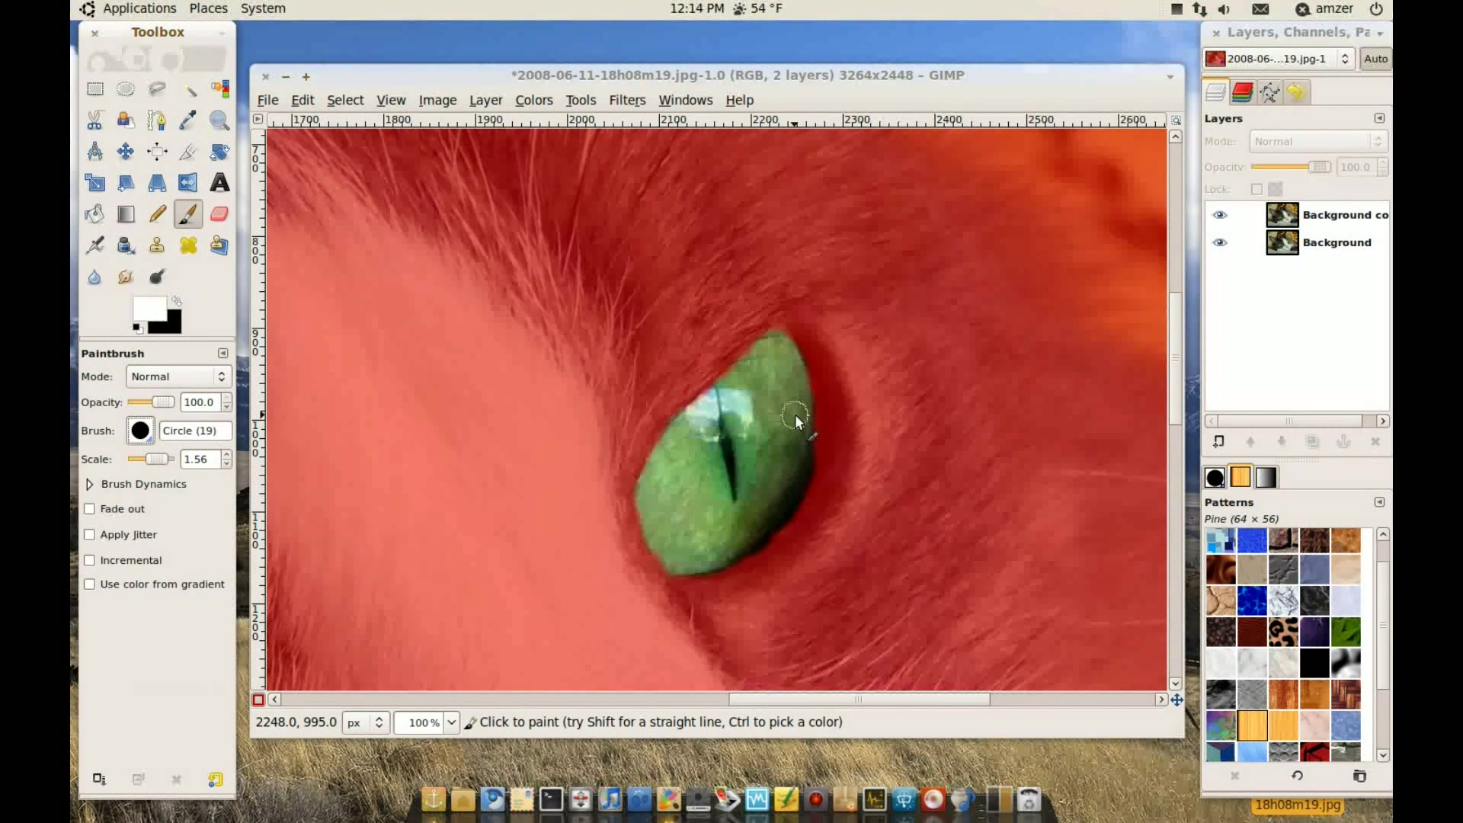
drag(794, 414, 950, 320)
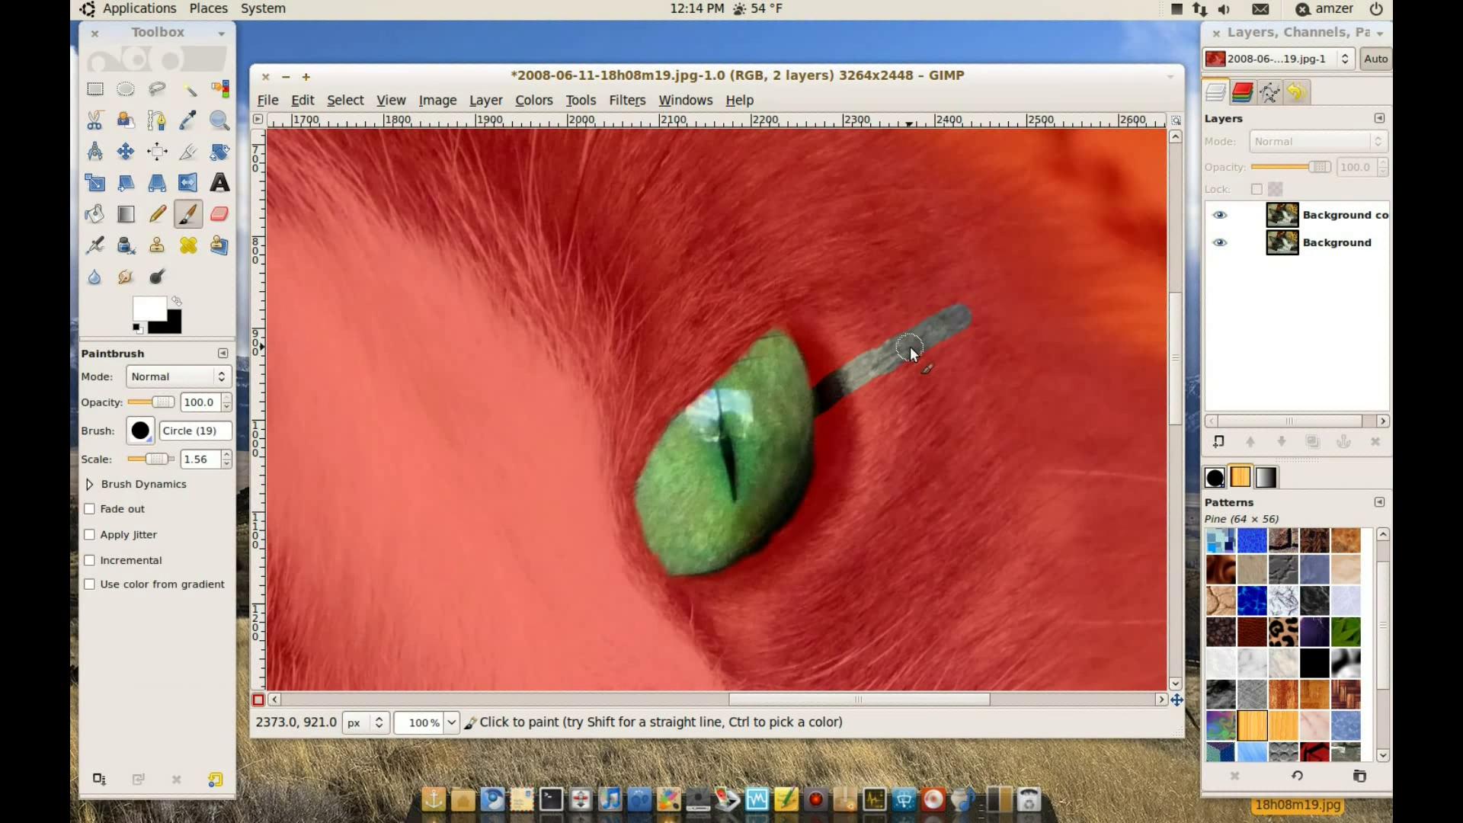
click(177, 304)
click(145, 312)
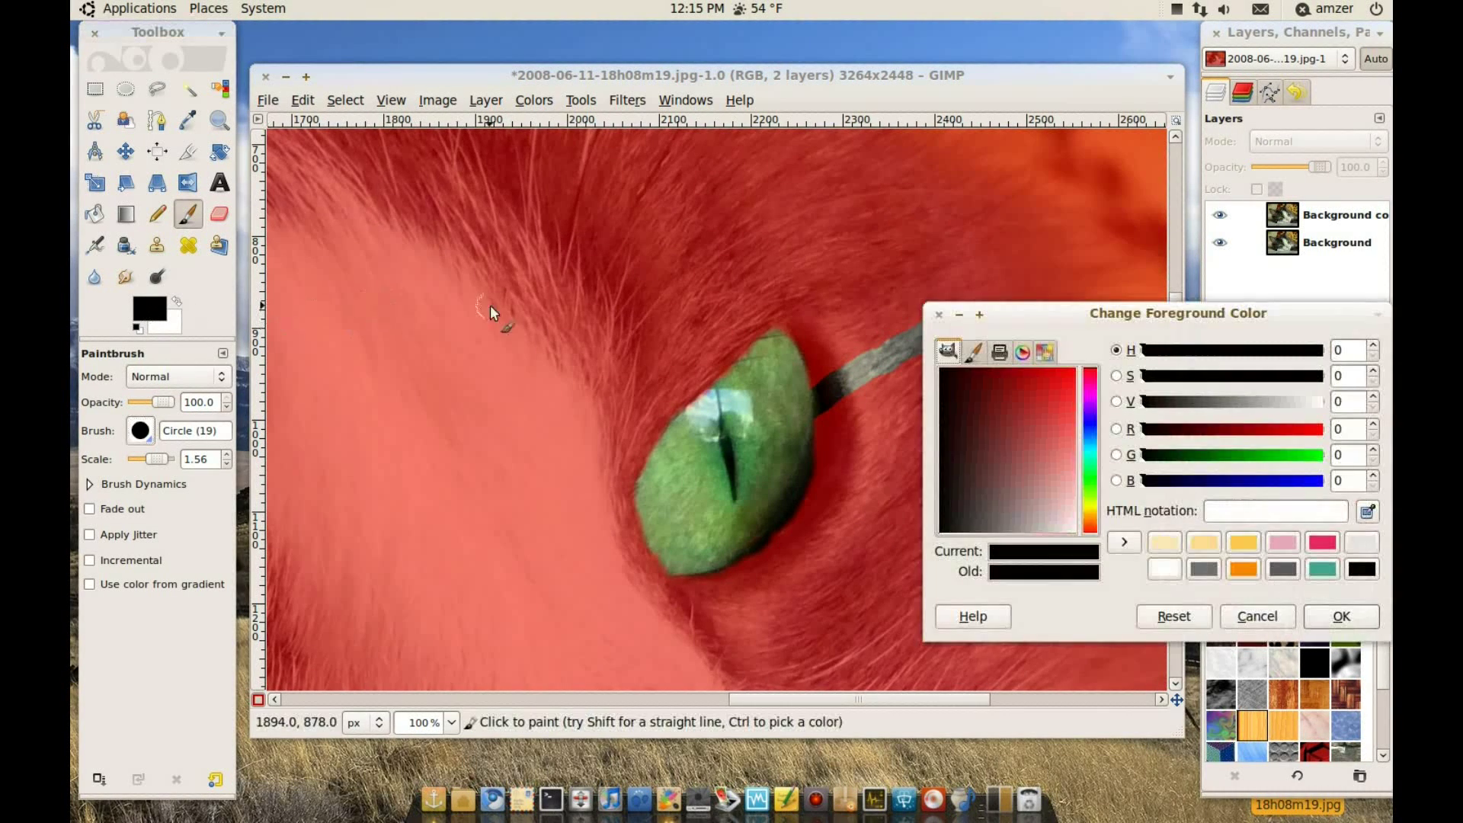
click(936, 315)
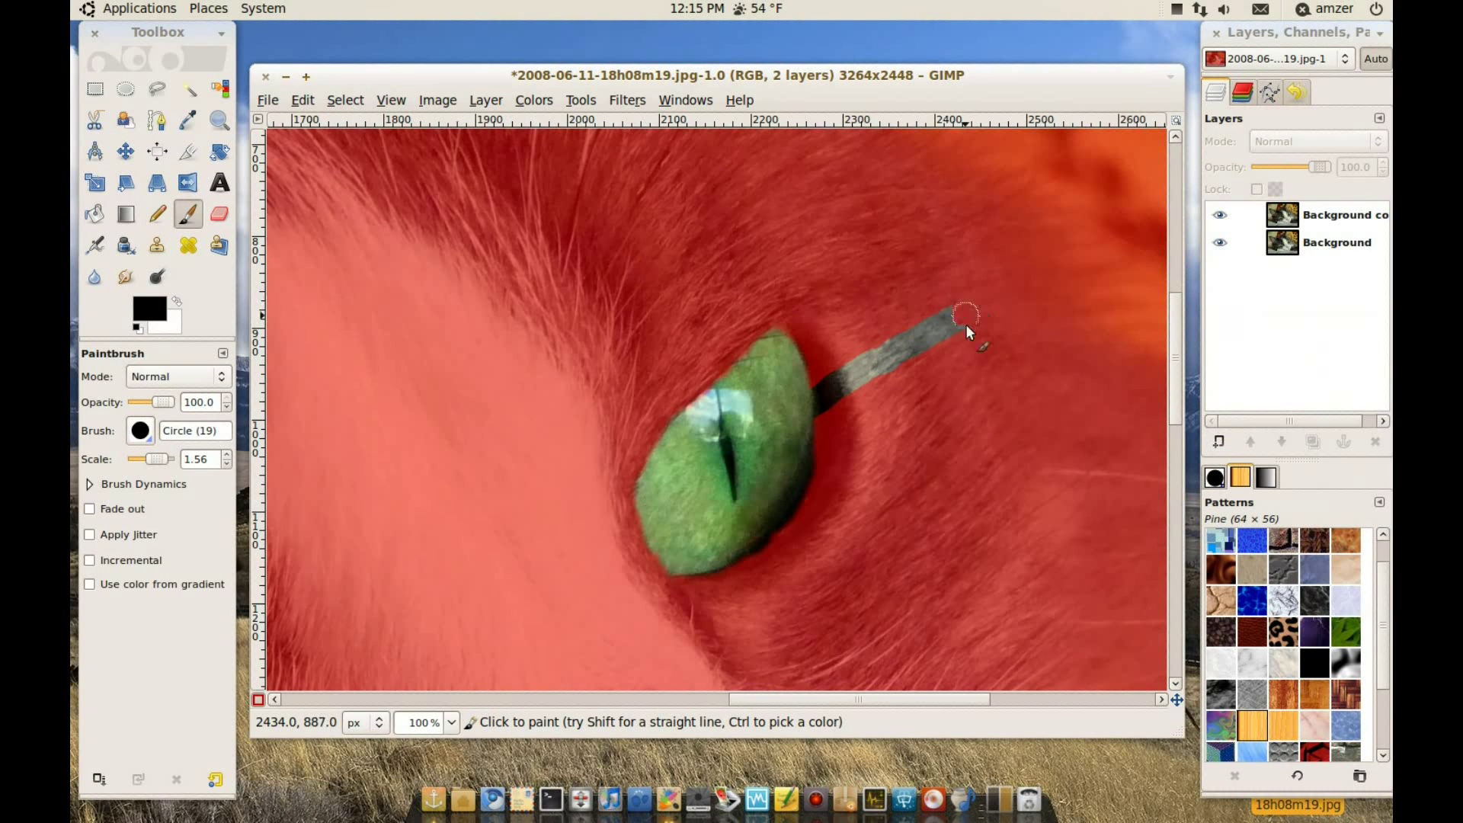
key(ctrl+z)
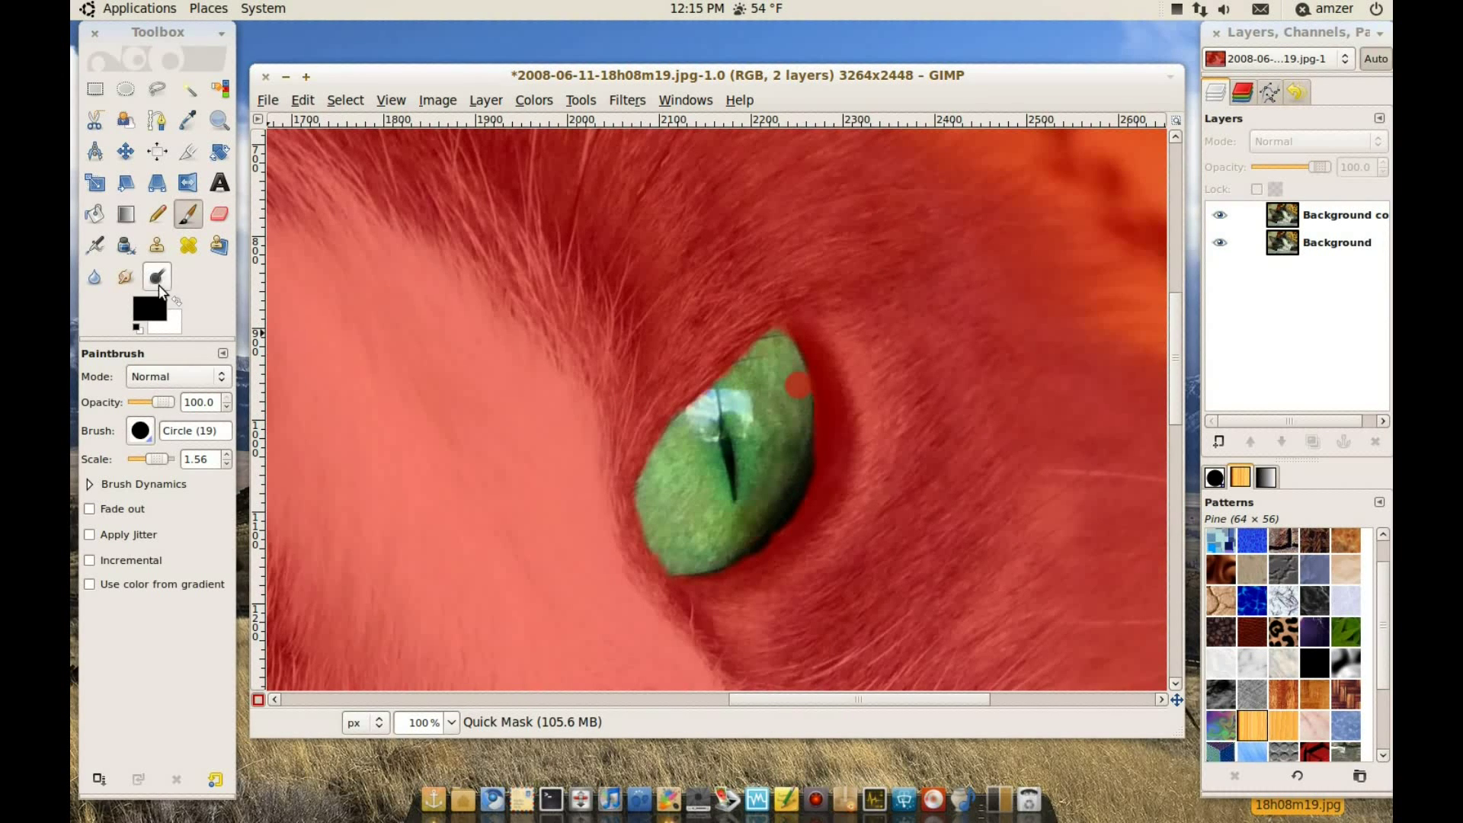
click(178, 301)
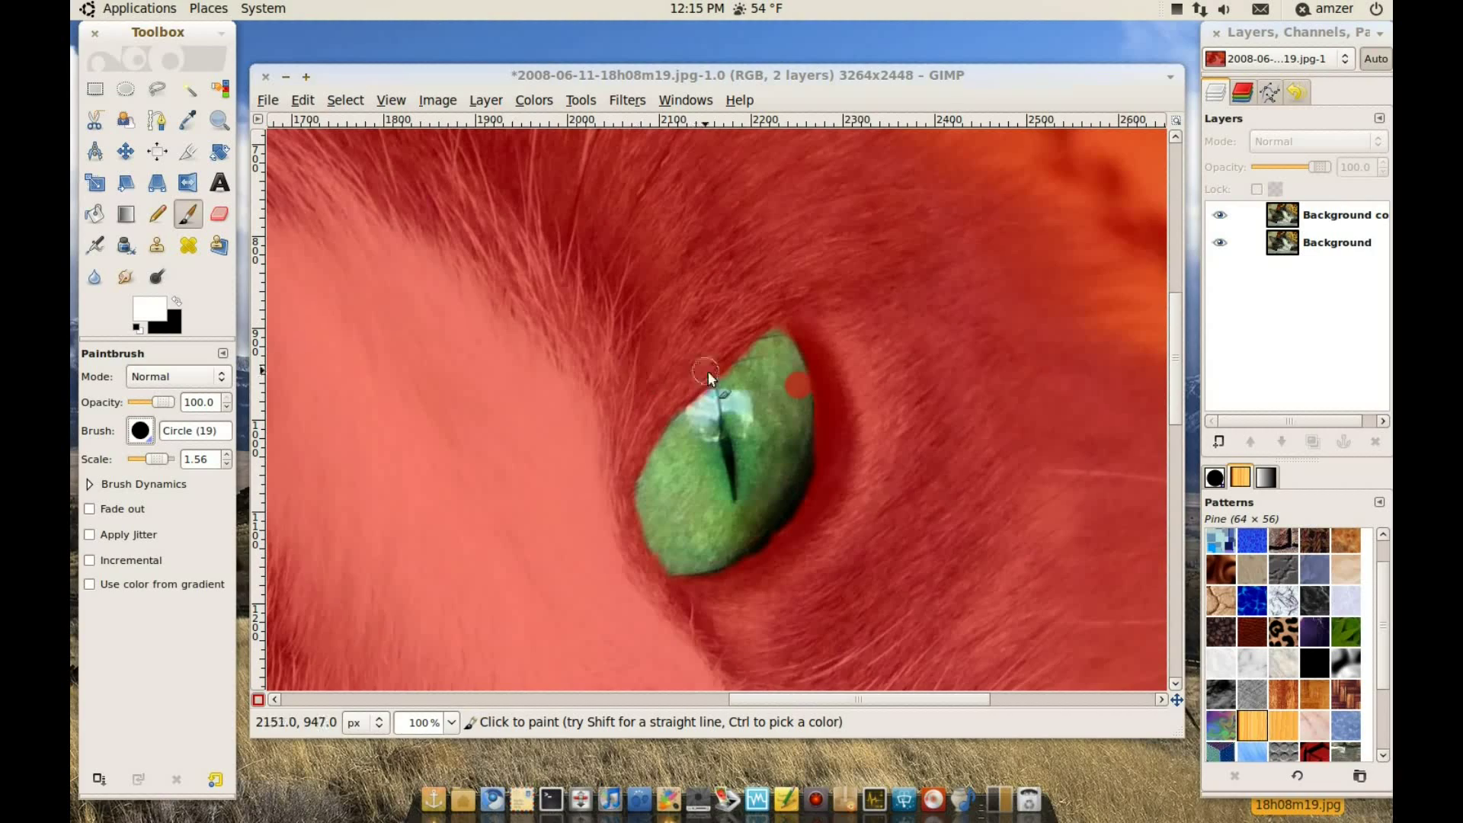
drag(787, 378, 799, 387)
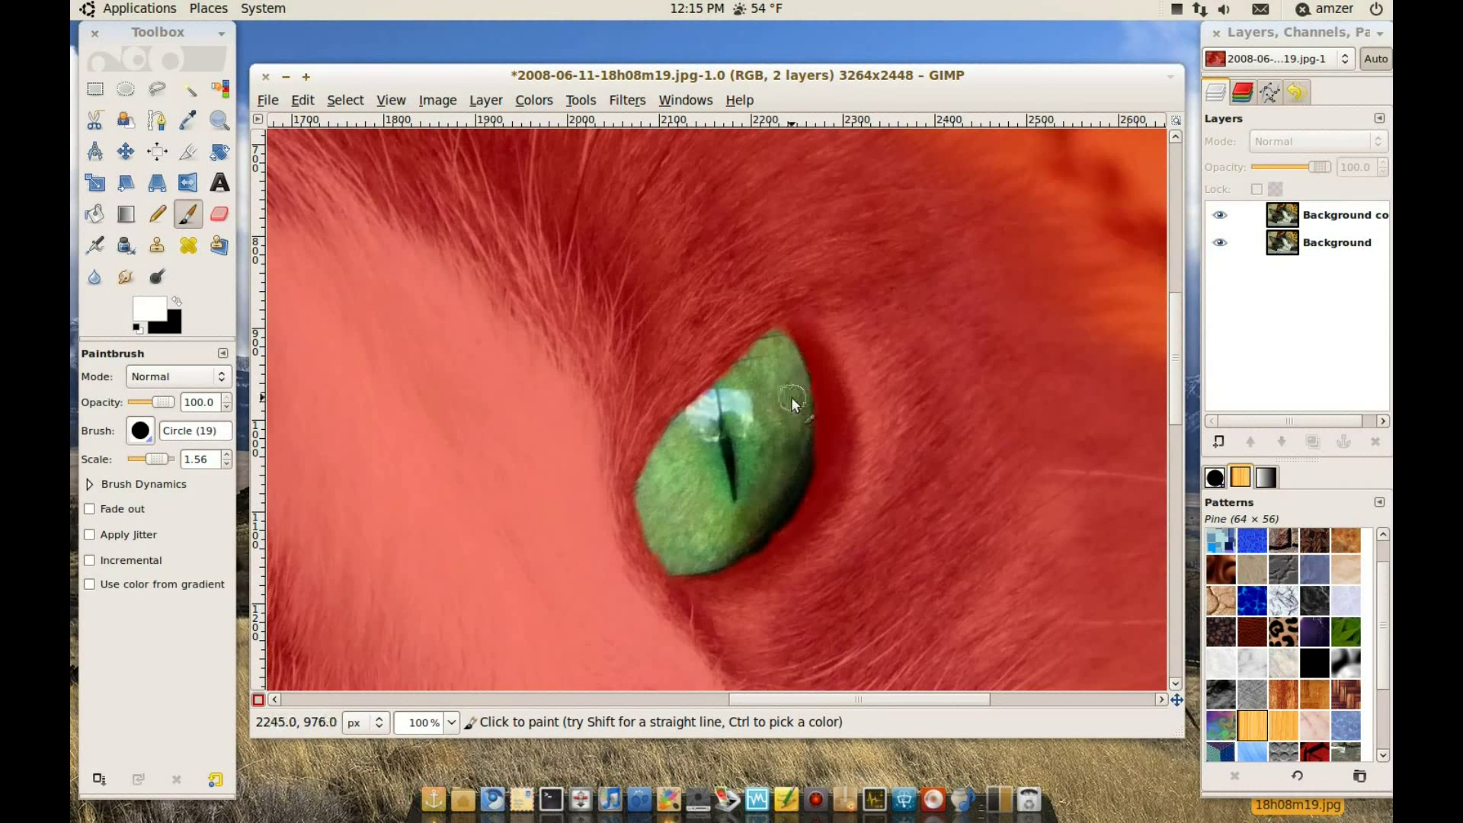
scroll(762, 400, down, 3)
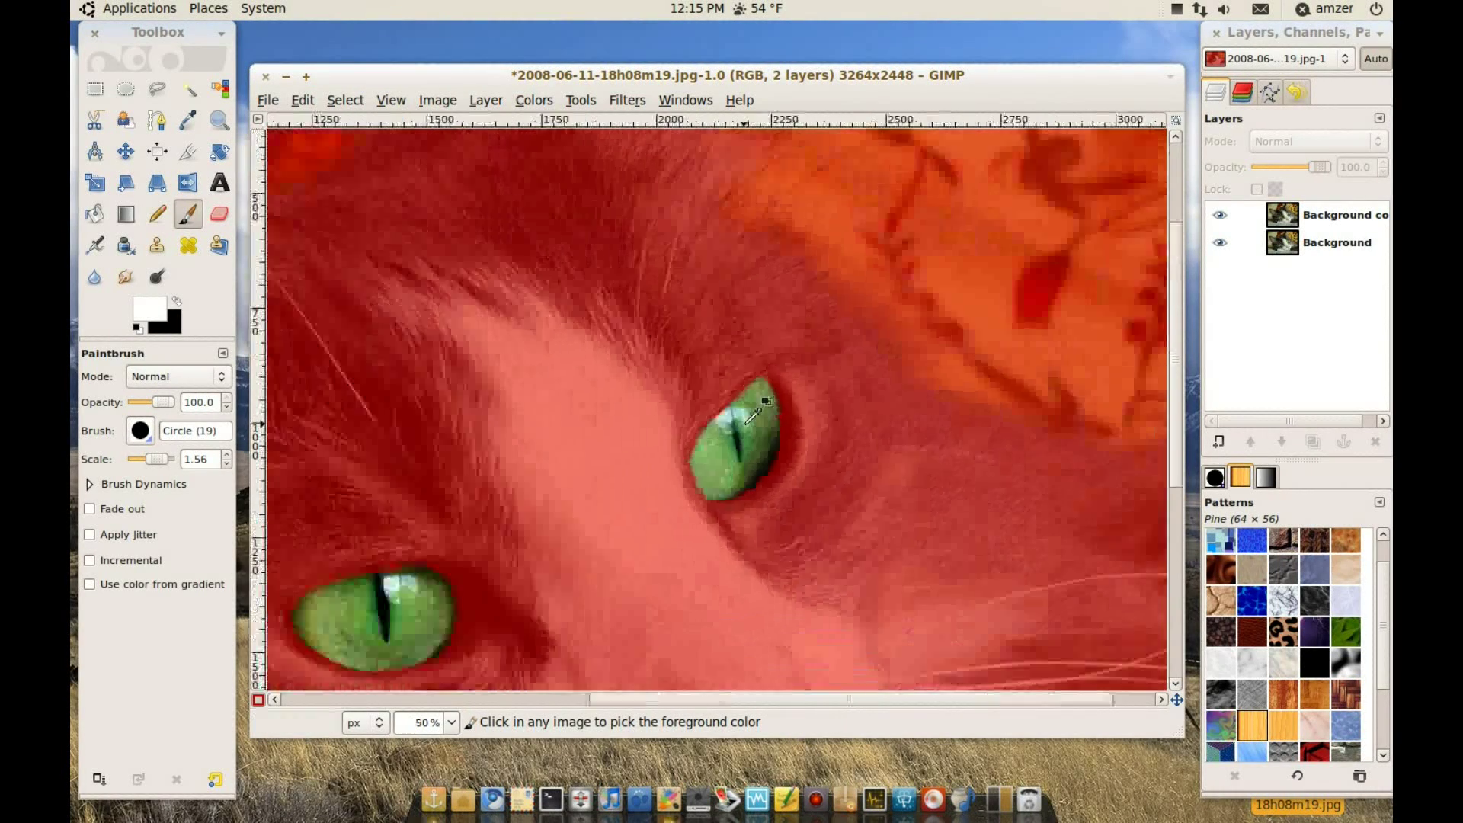
drag(761, 700, 699, 708)
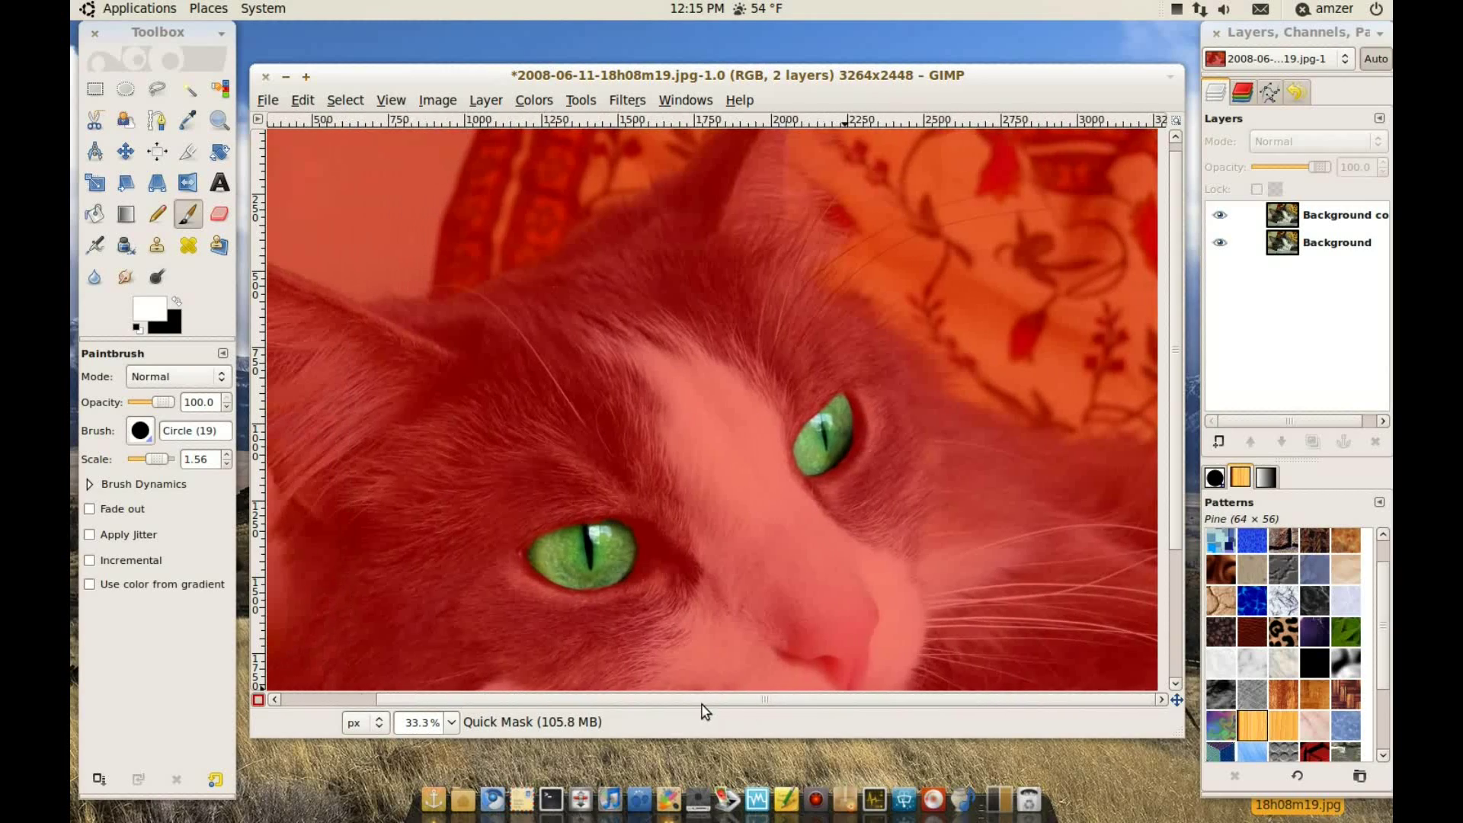
scroll(1178, 336, down, 2)
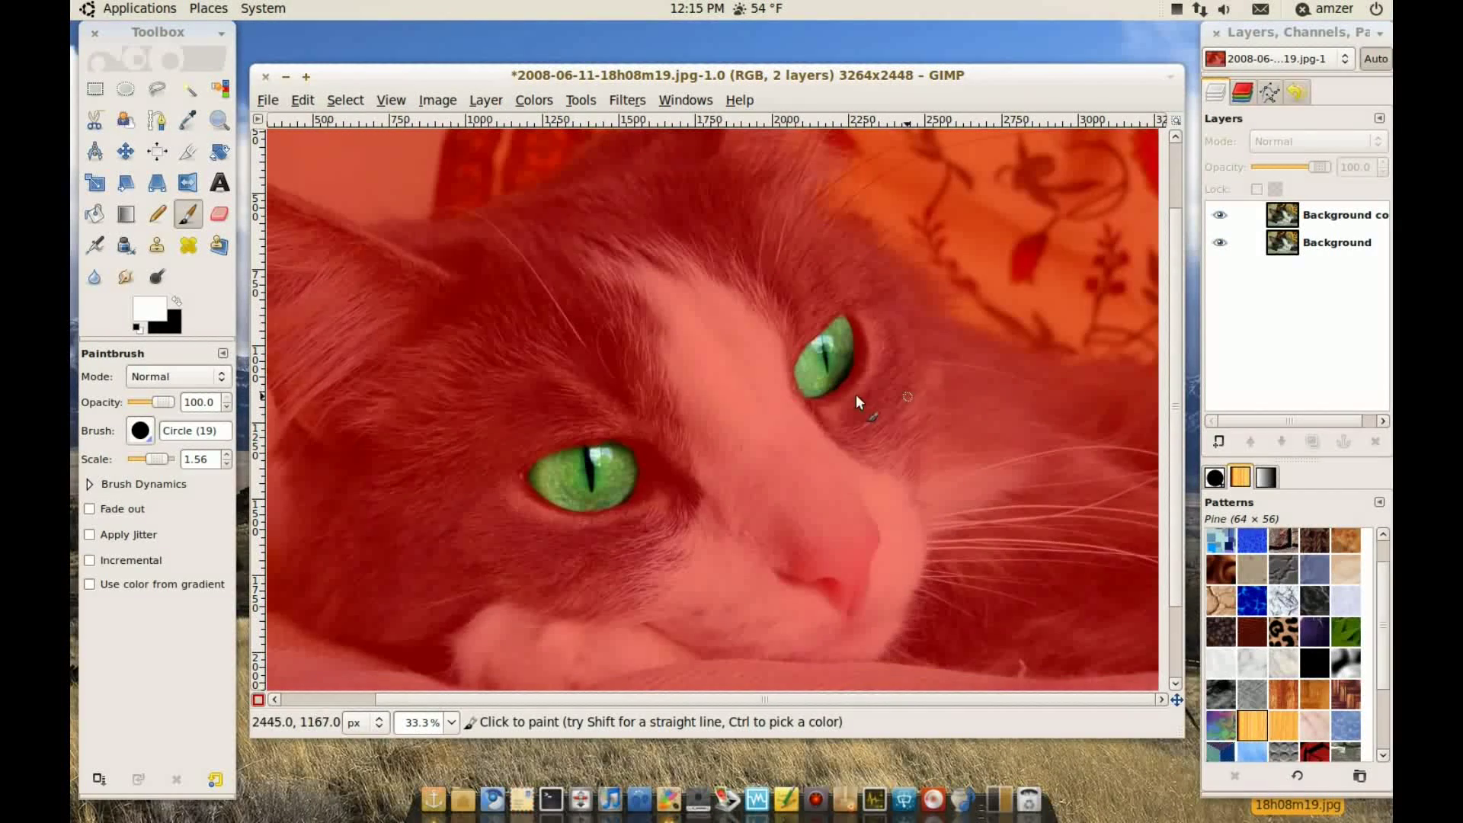
drag(717, 699, 698, 700)
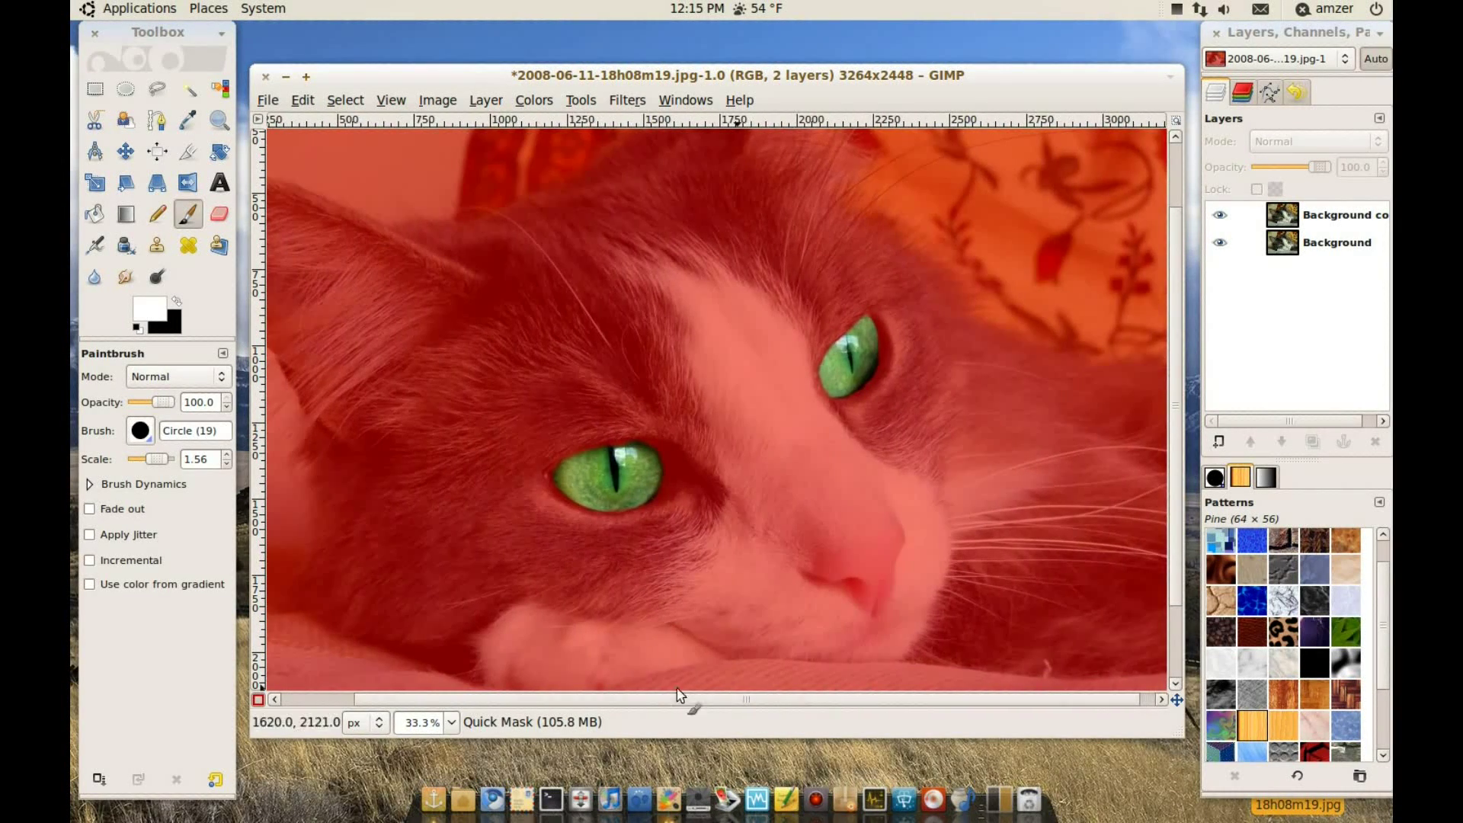
- Turn off Quick Mask to select the eyes, then invert to select everything else
click(347, 100)
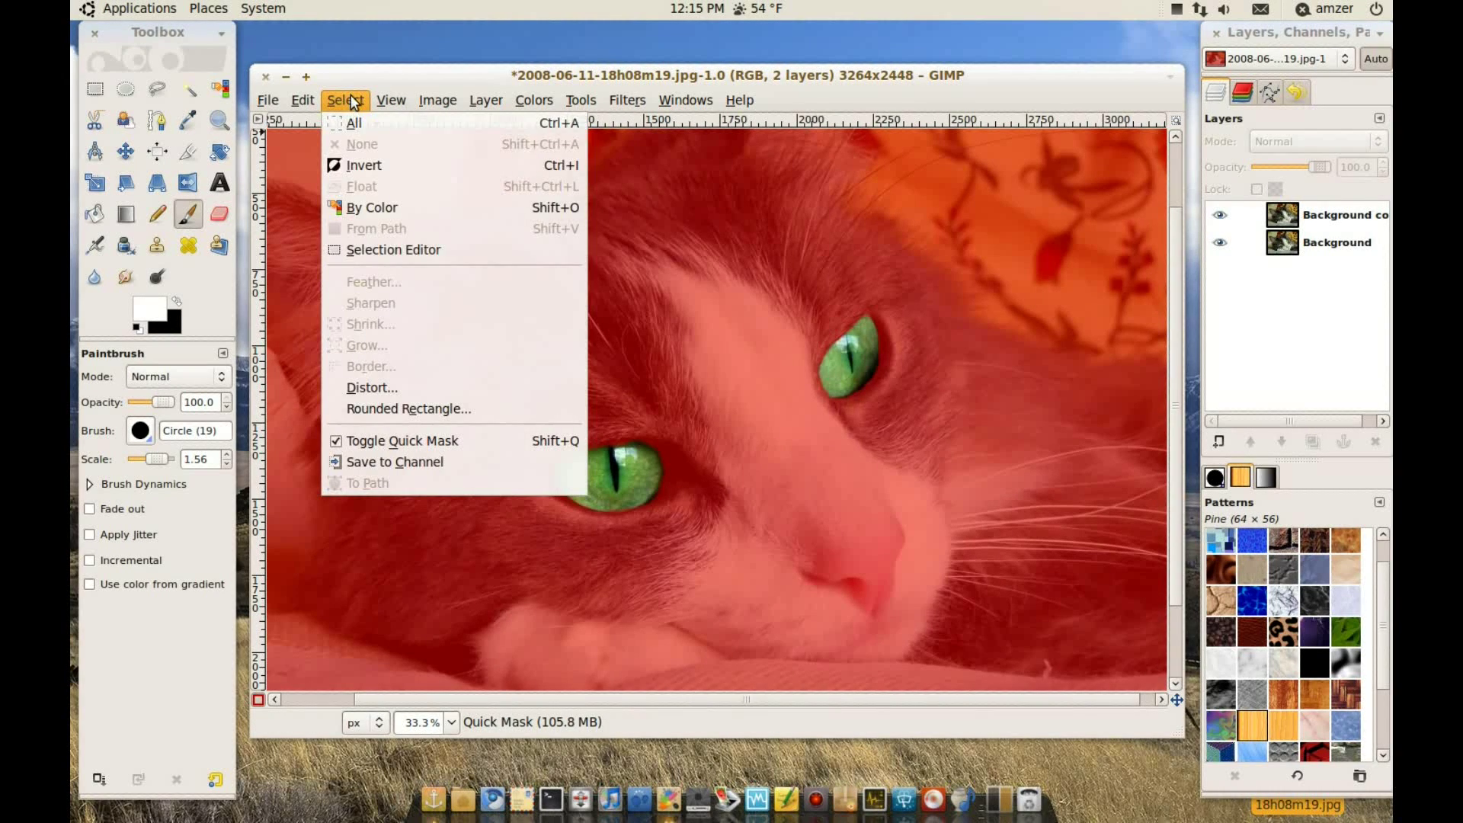
click(383, 442)
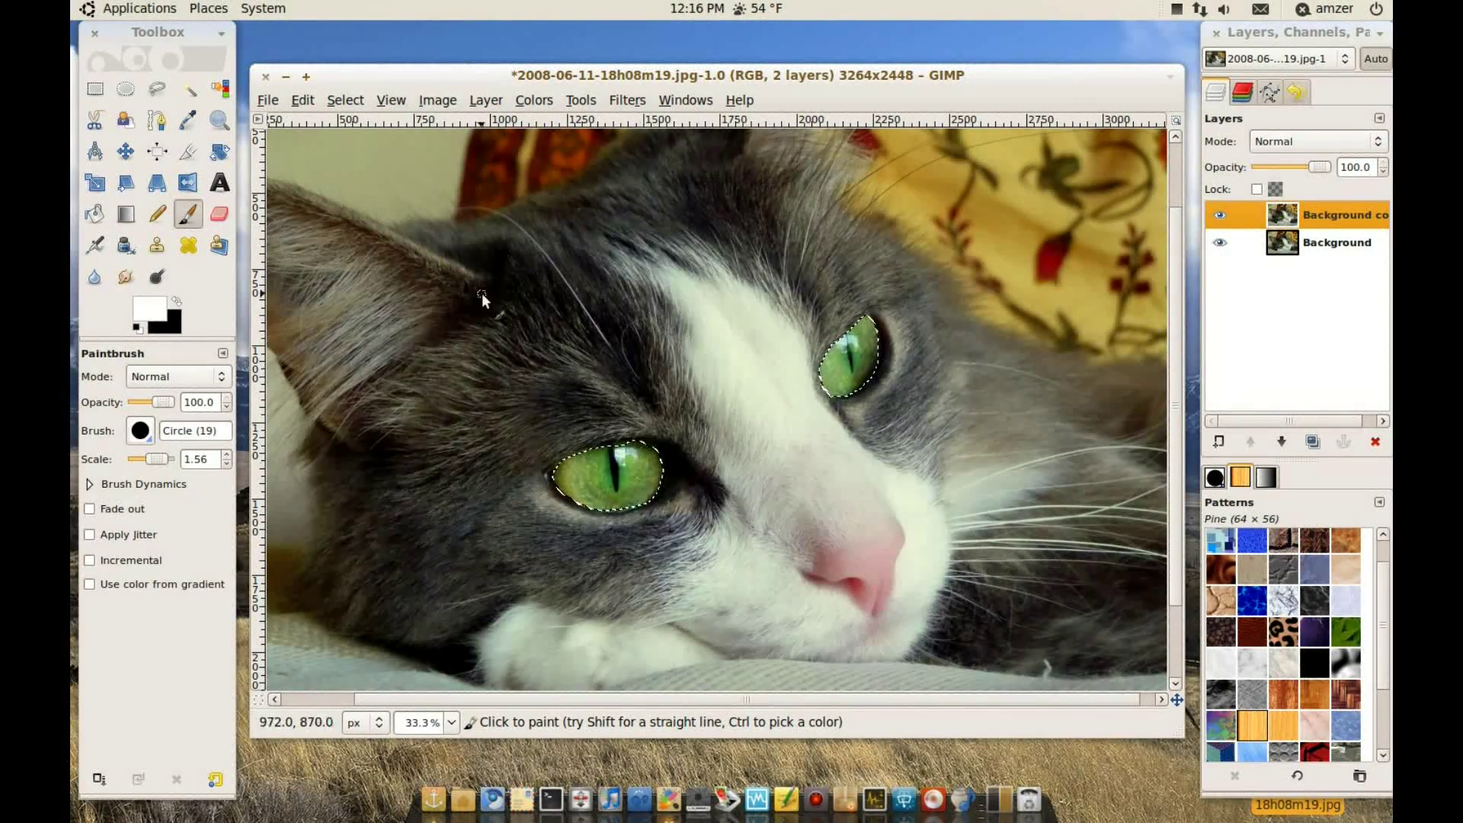
click(345, 100)
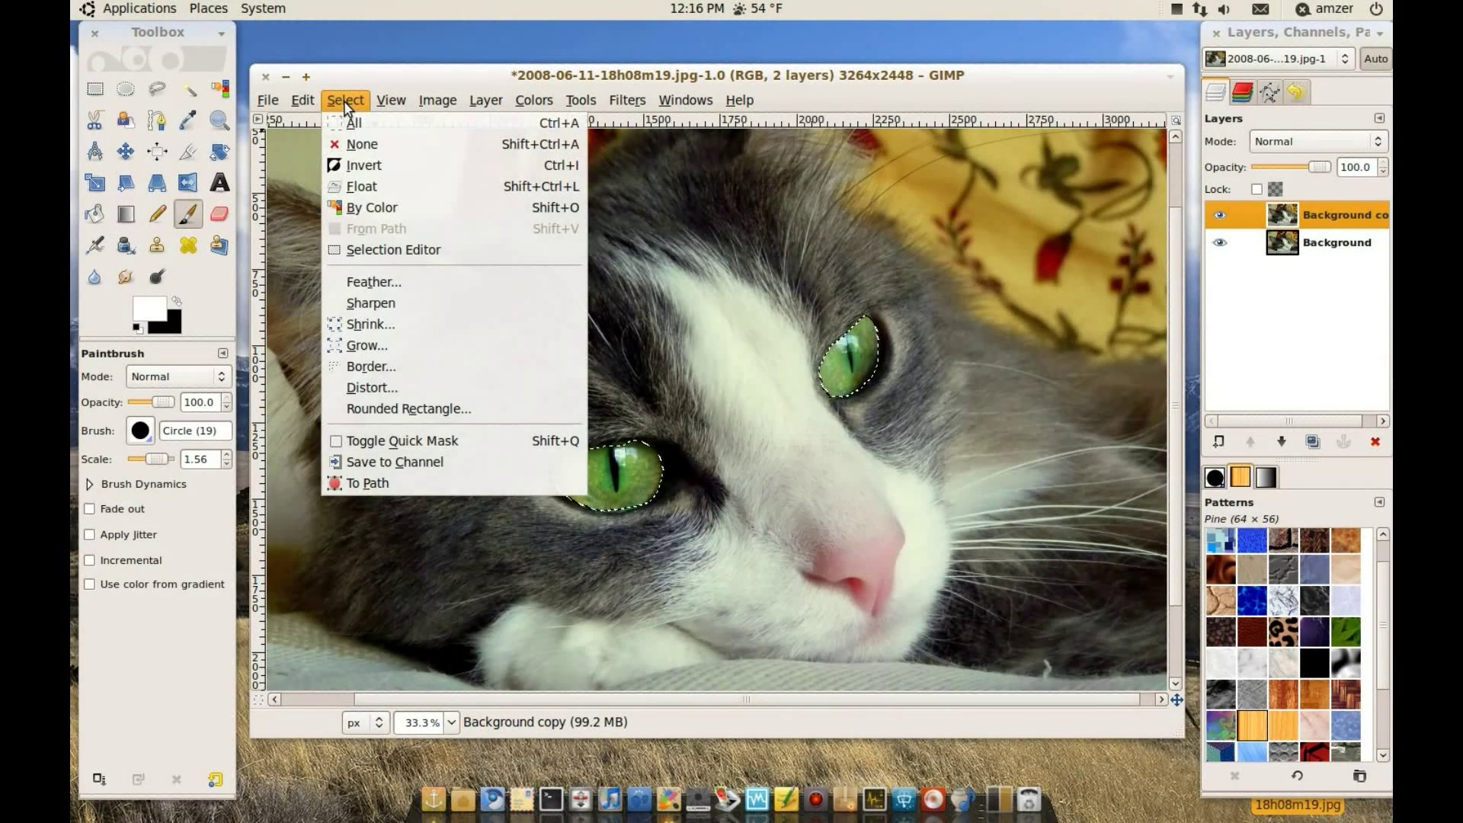
click(380, 166)
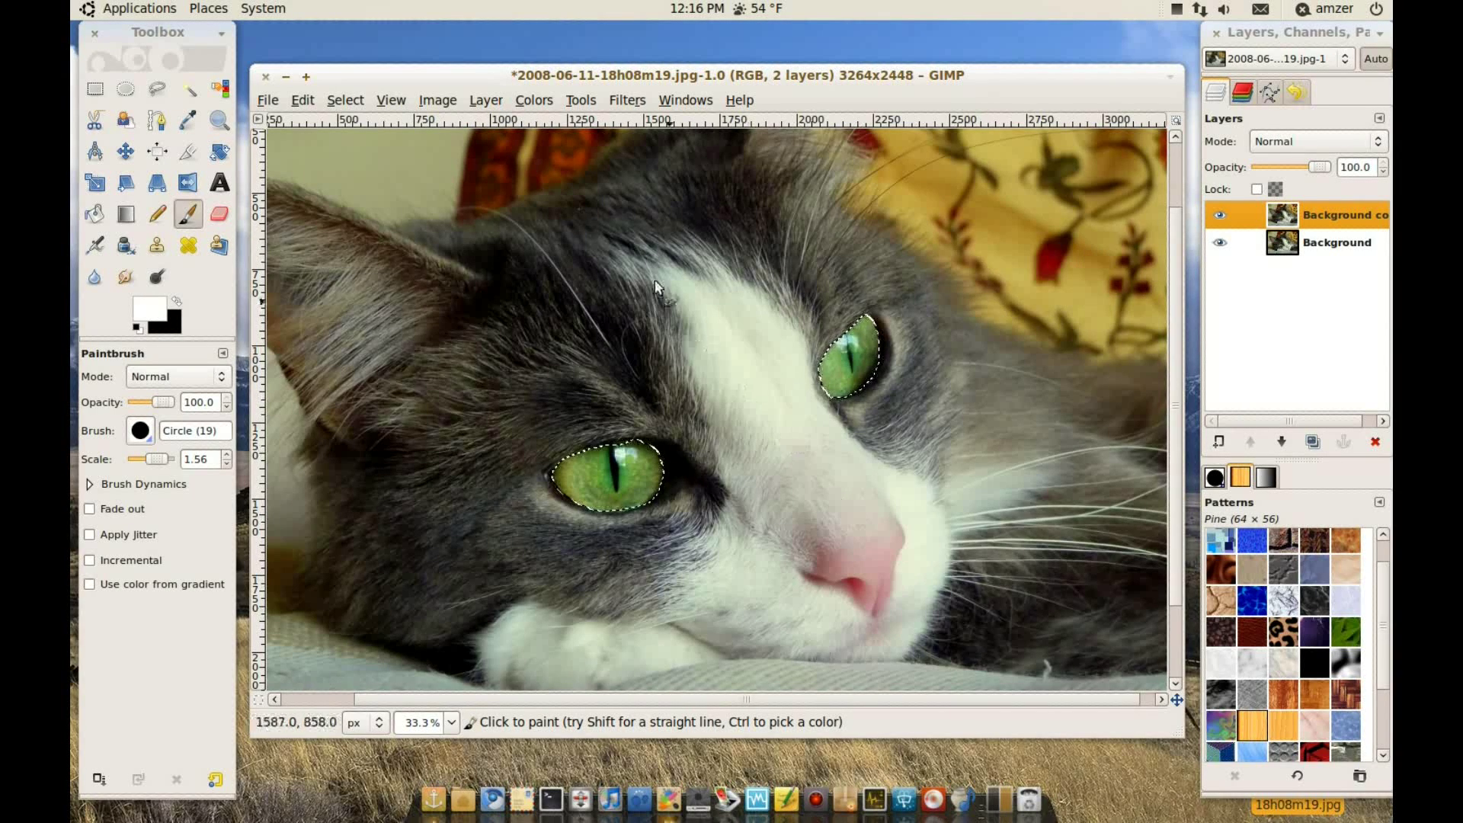
- Desaturate the photo outside the eyes to grayscale using the Luminosity mode
click(535, 100)
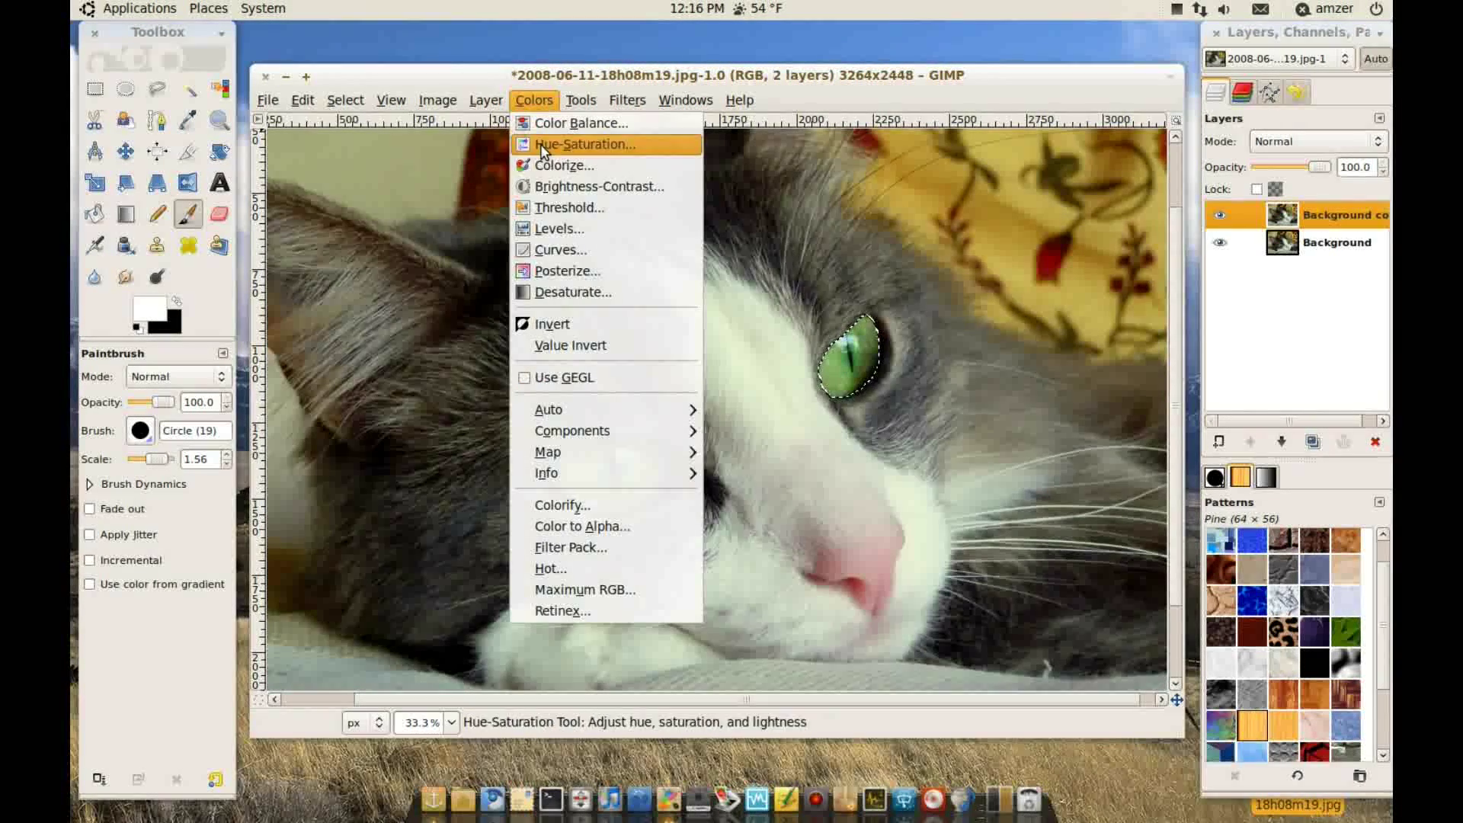
click(561, 292)
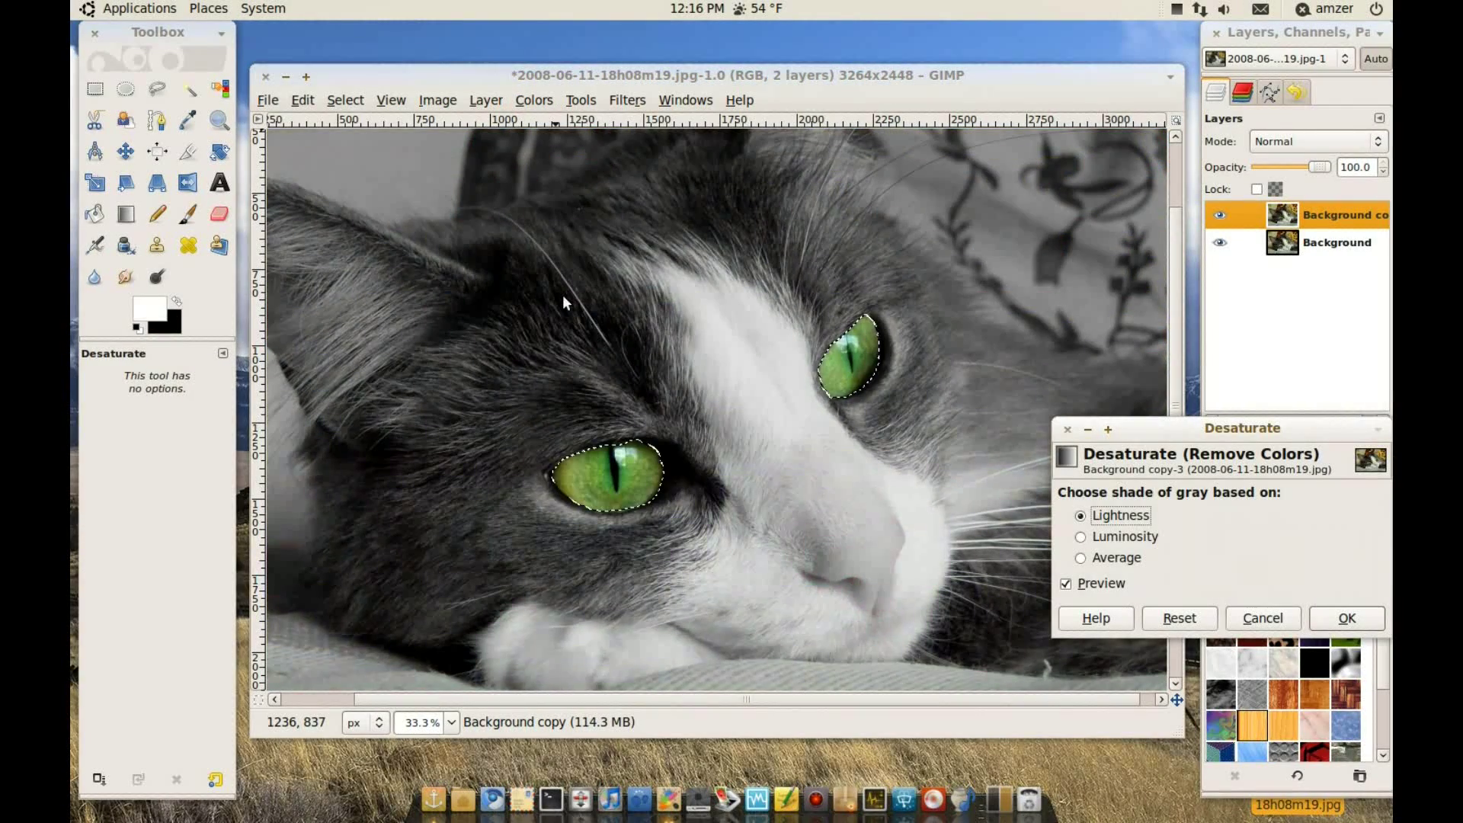
click(1080, 537)
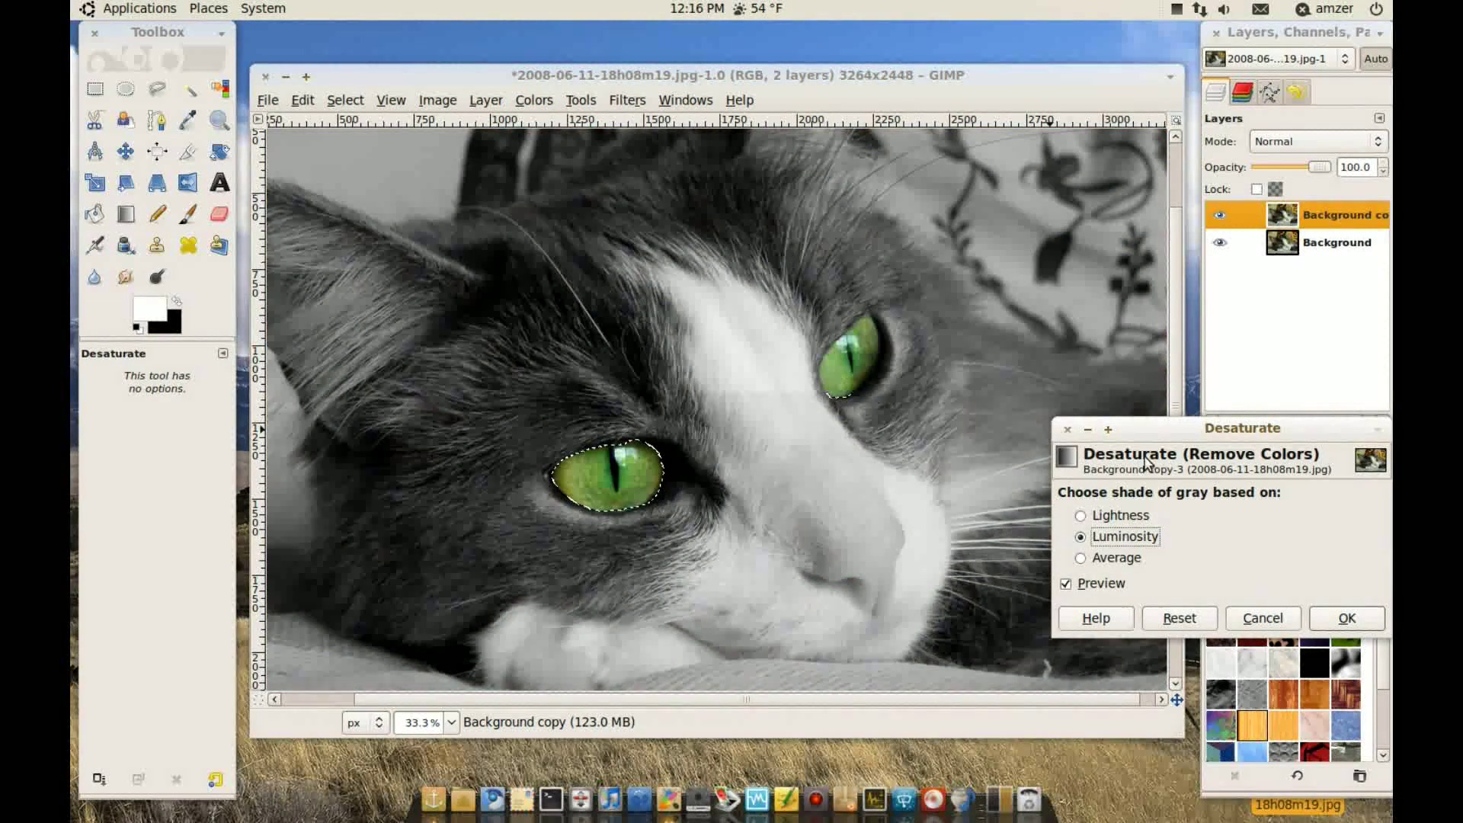
drag(1155, 438, 1053, 359)
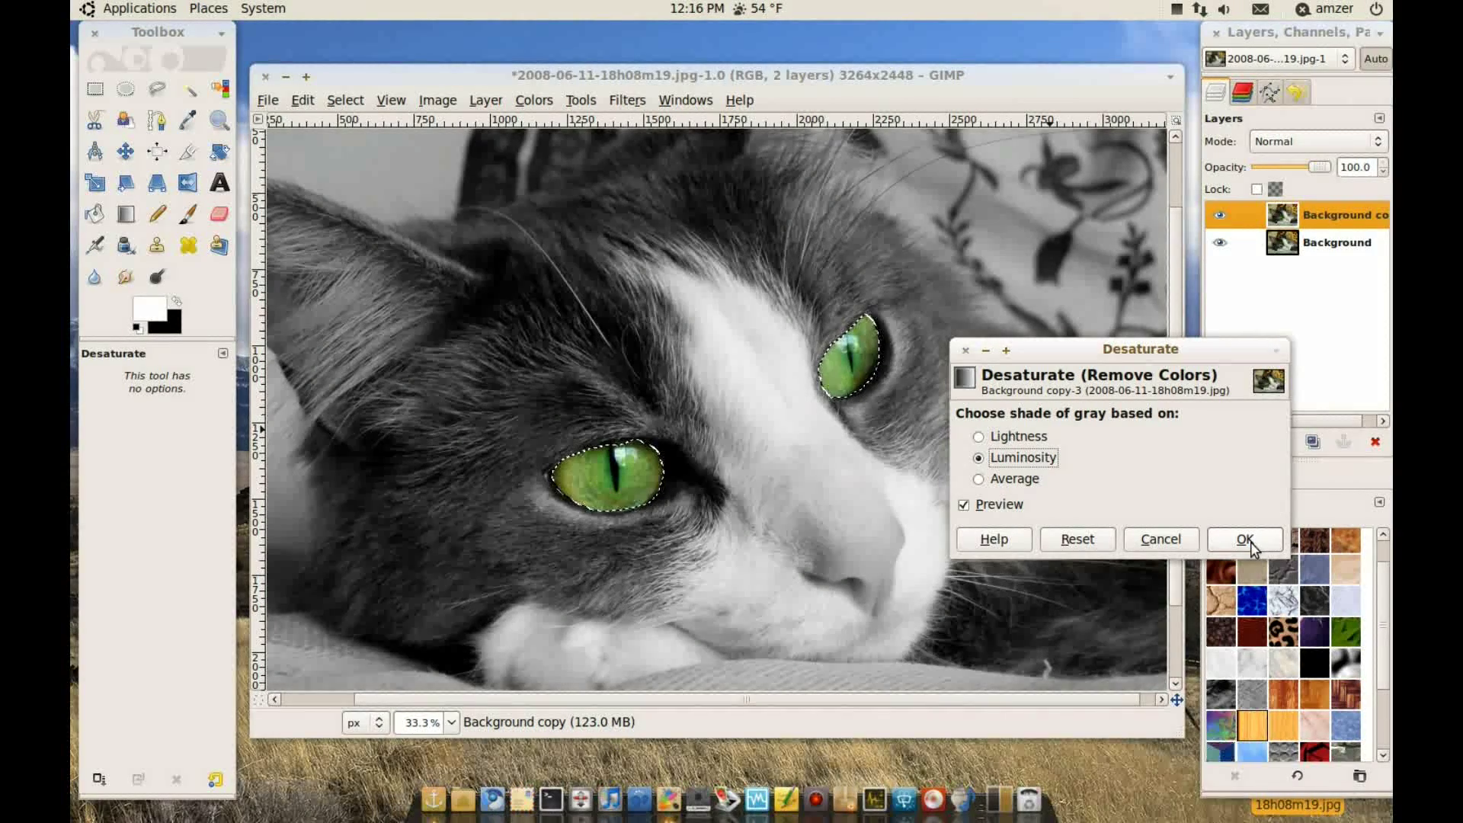
click(1247, 539)
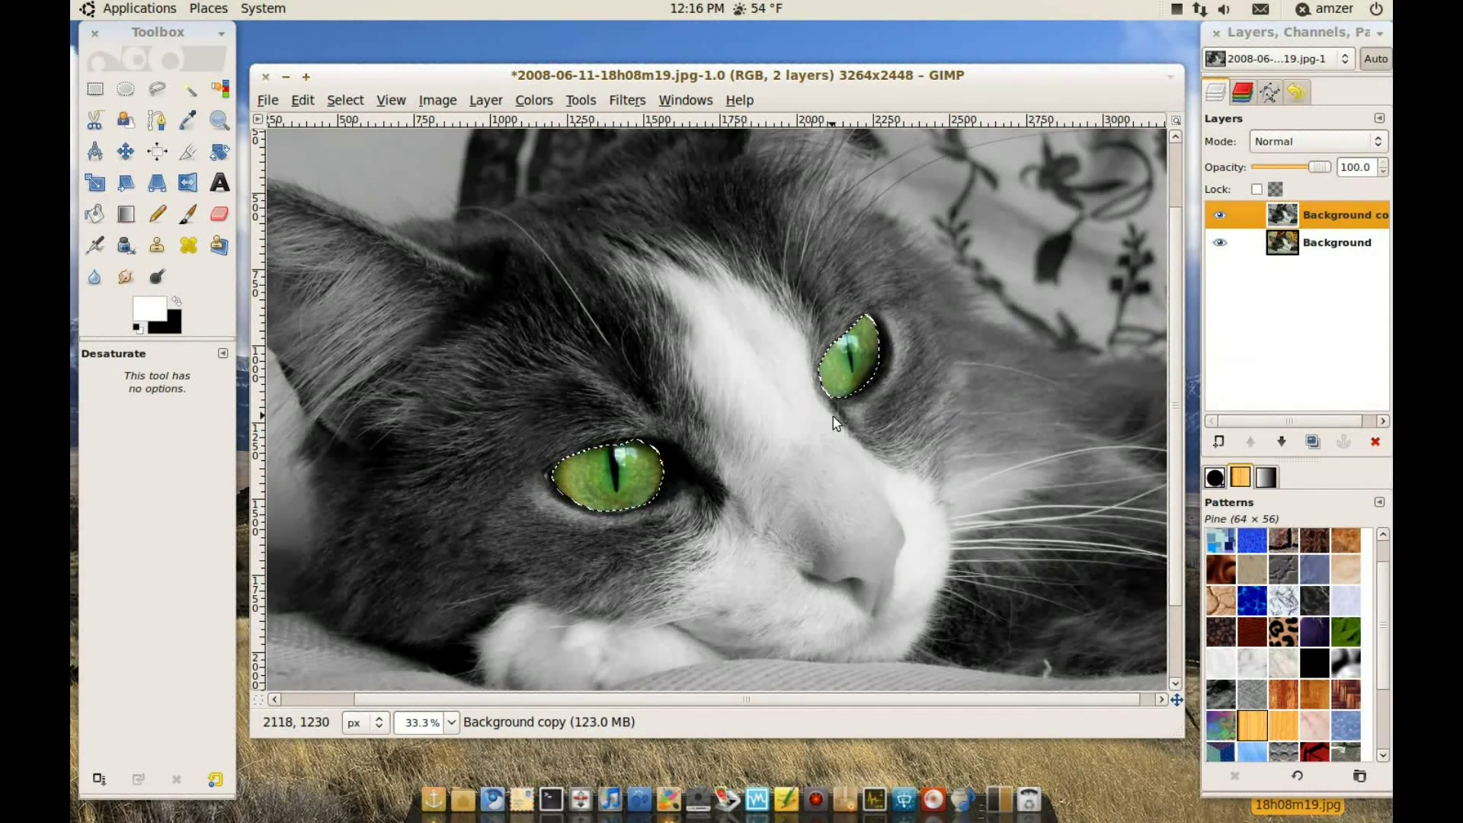
- Invert the selection to the eyes and colorize them with hue 283, saturation 48, lightness 3
click(356, 105)
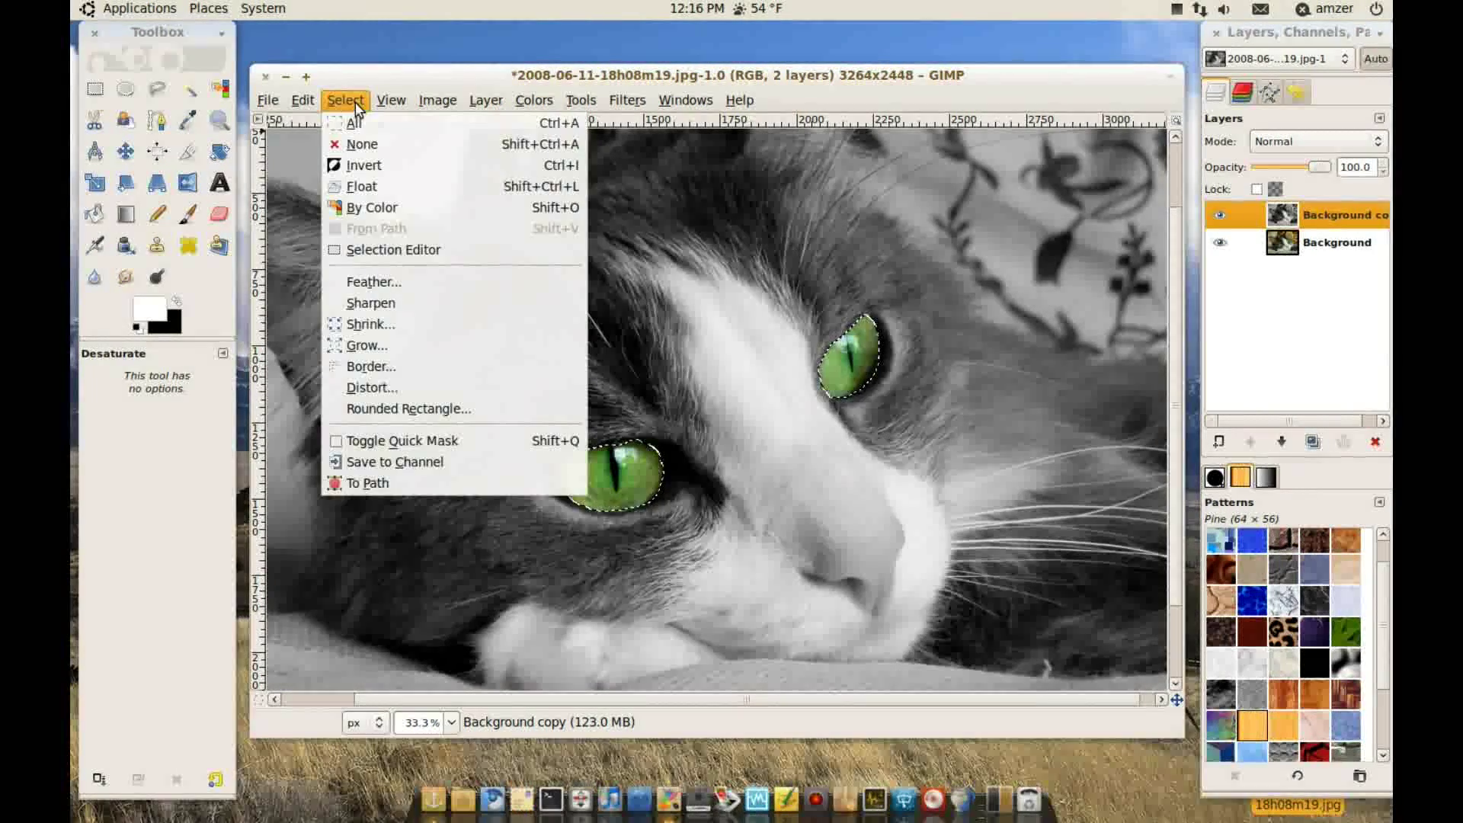
click(360, 164)
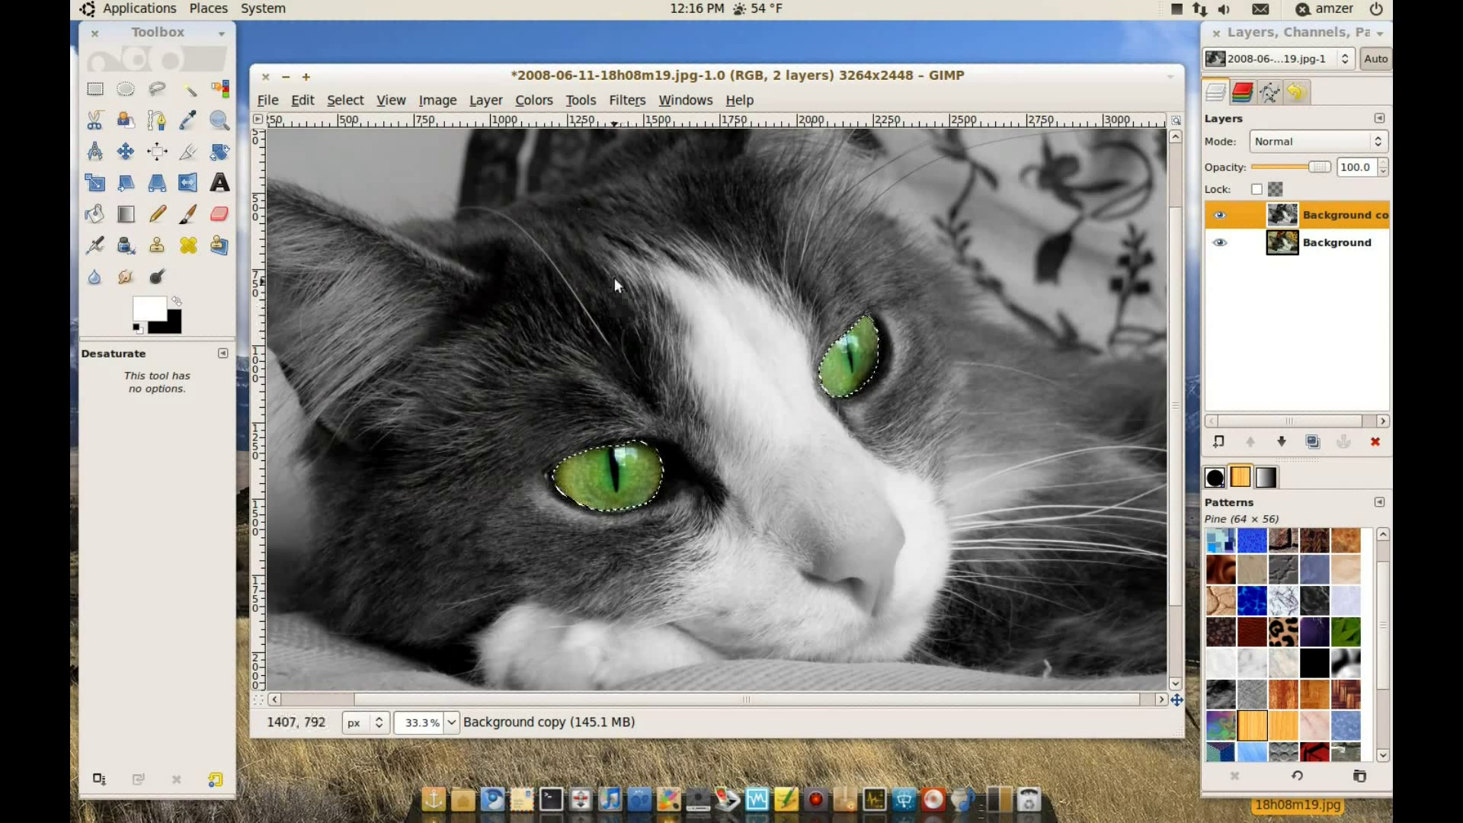
click(534, 99)
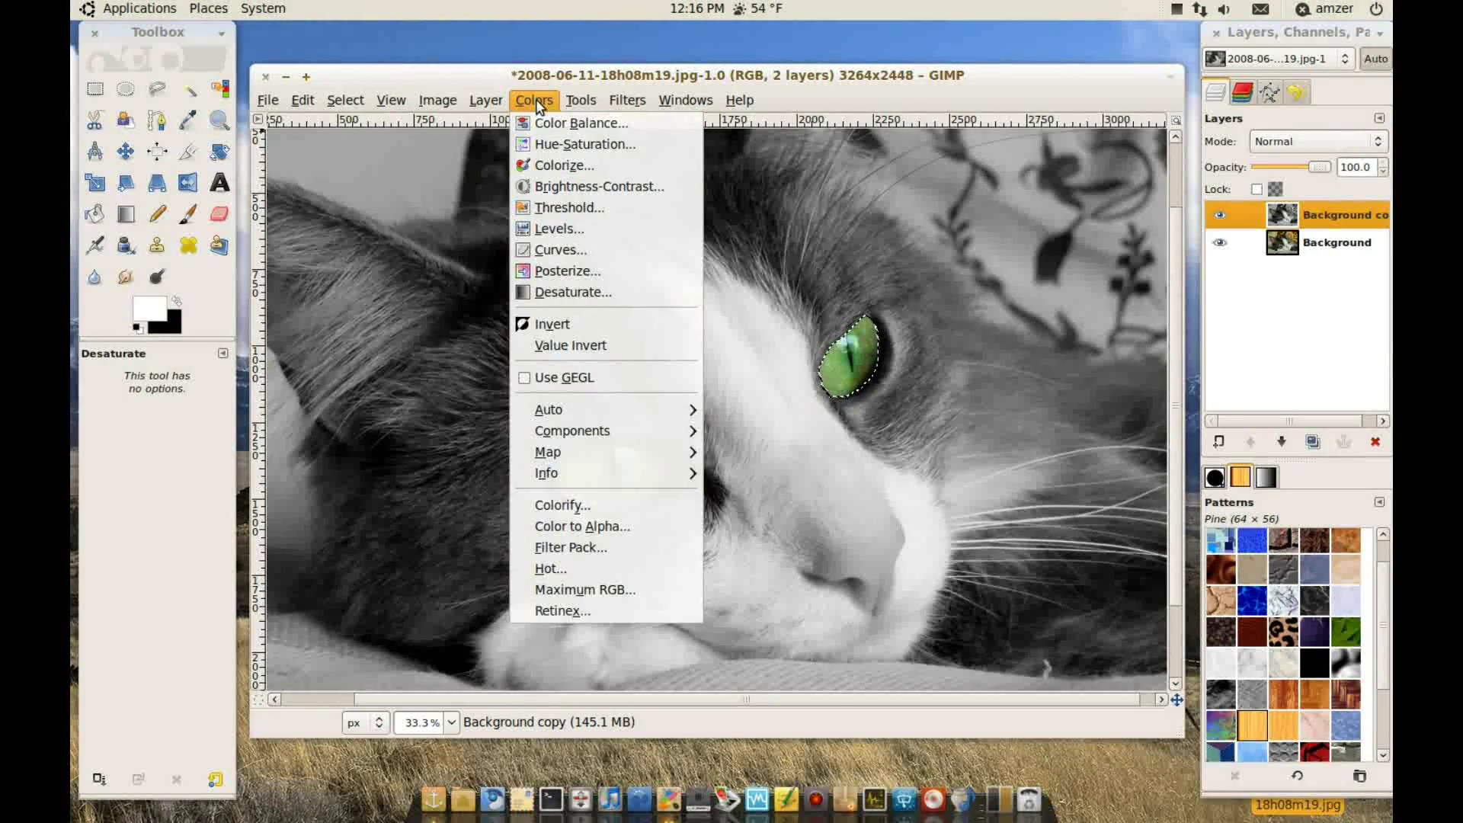
click(554, 164)
drag(1235, 466, 1112, 469)
drag(1112, 592, 1084, 652)
click(1117, 645)
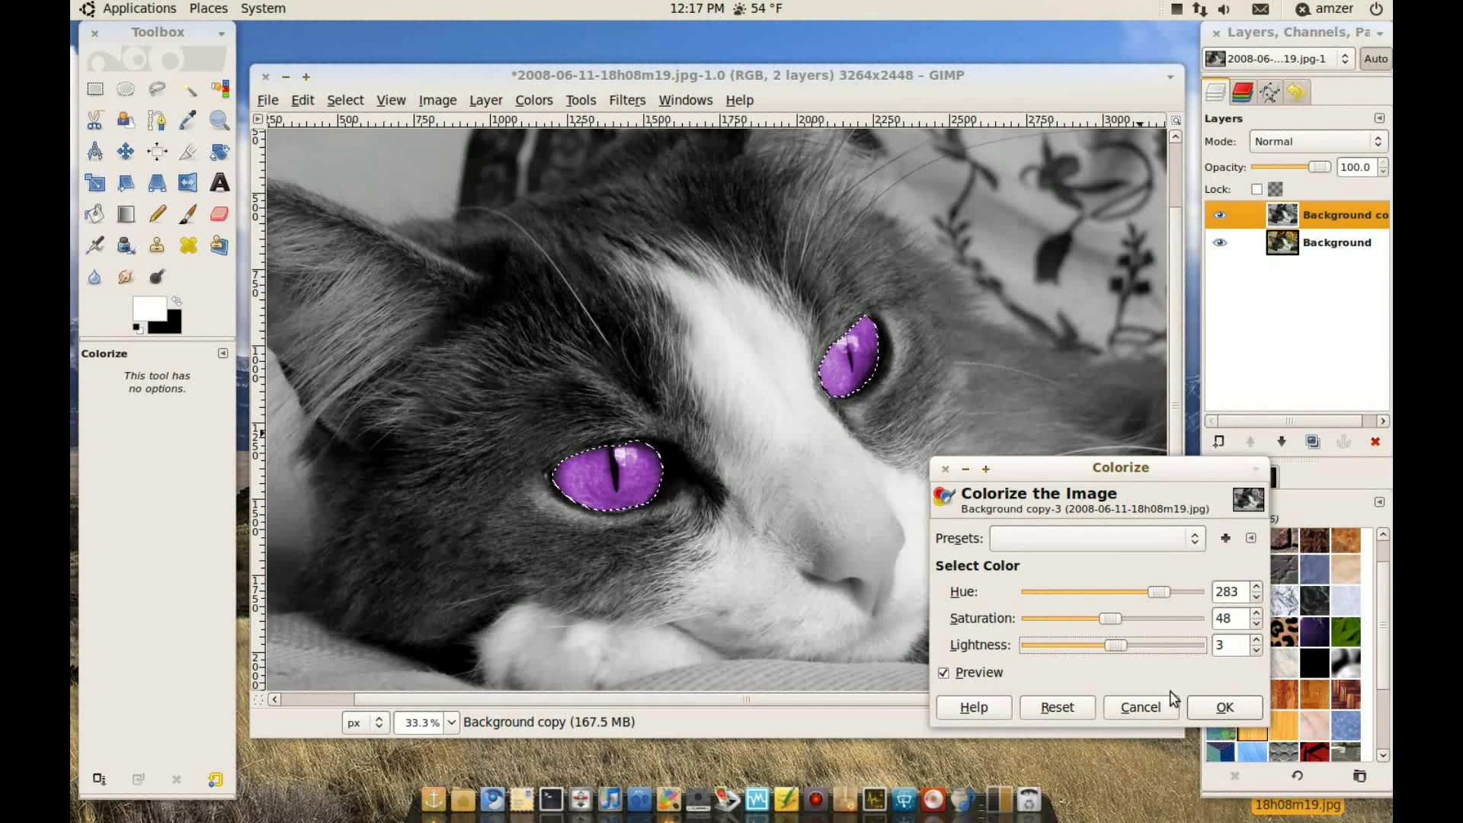
click(1212, 711)
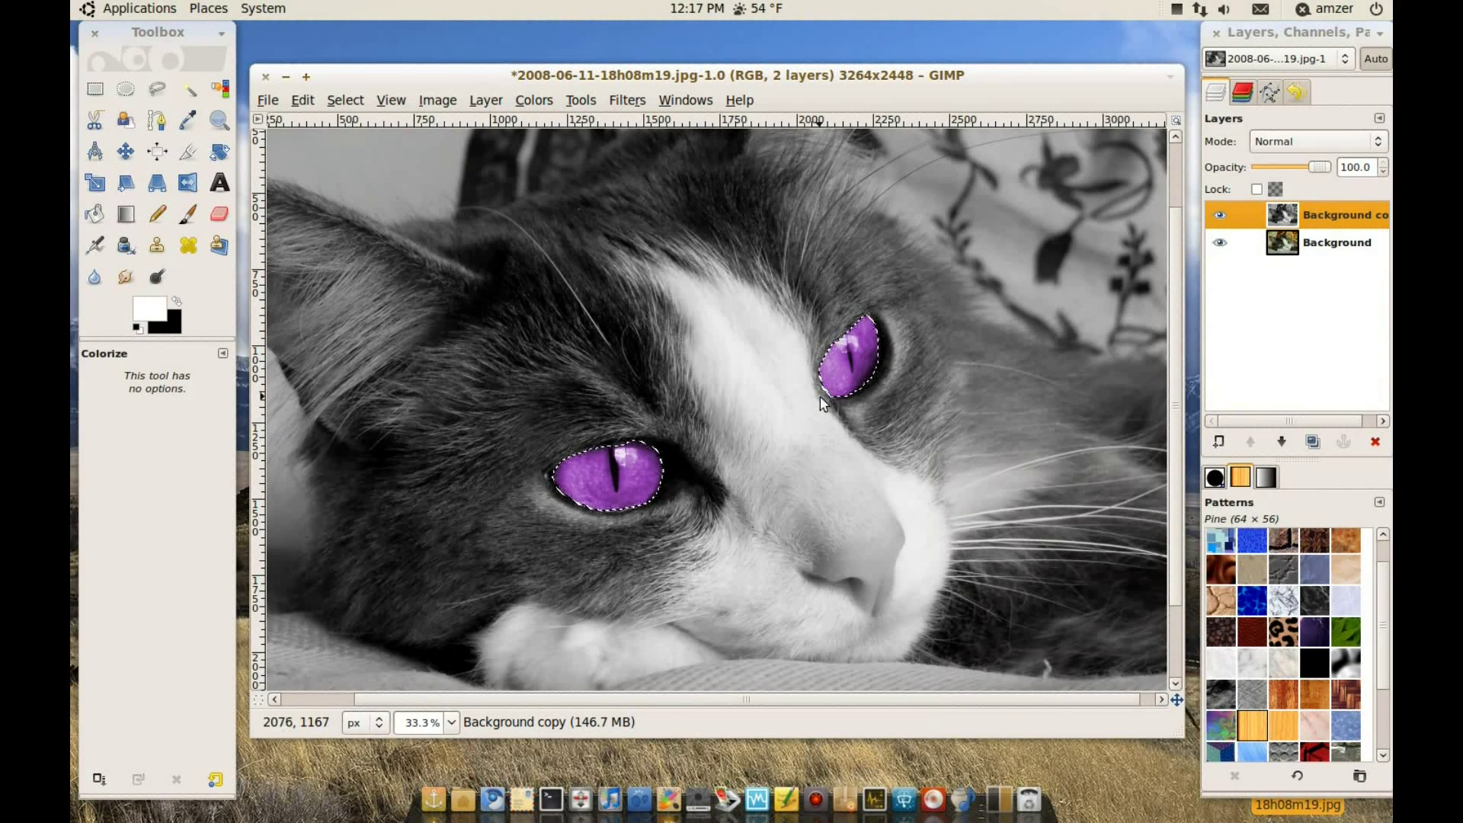
- Deselect, toggle the Background copy layer off and on to compare, then close the image
click(348, 100)
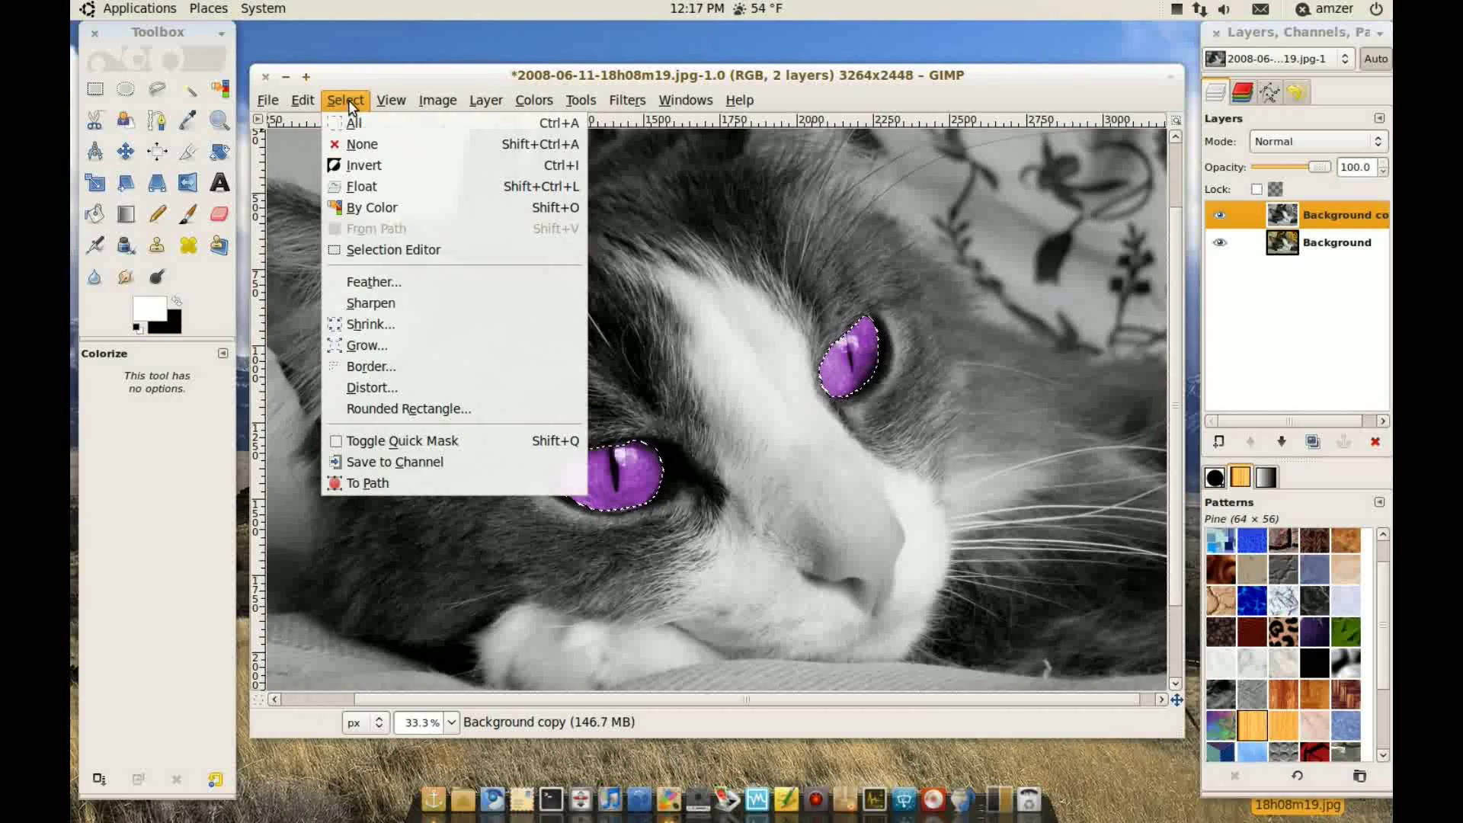
click(346, 144)
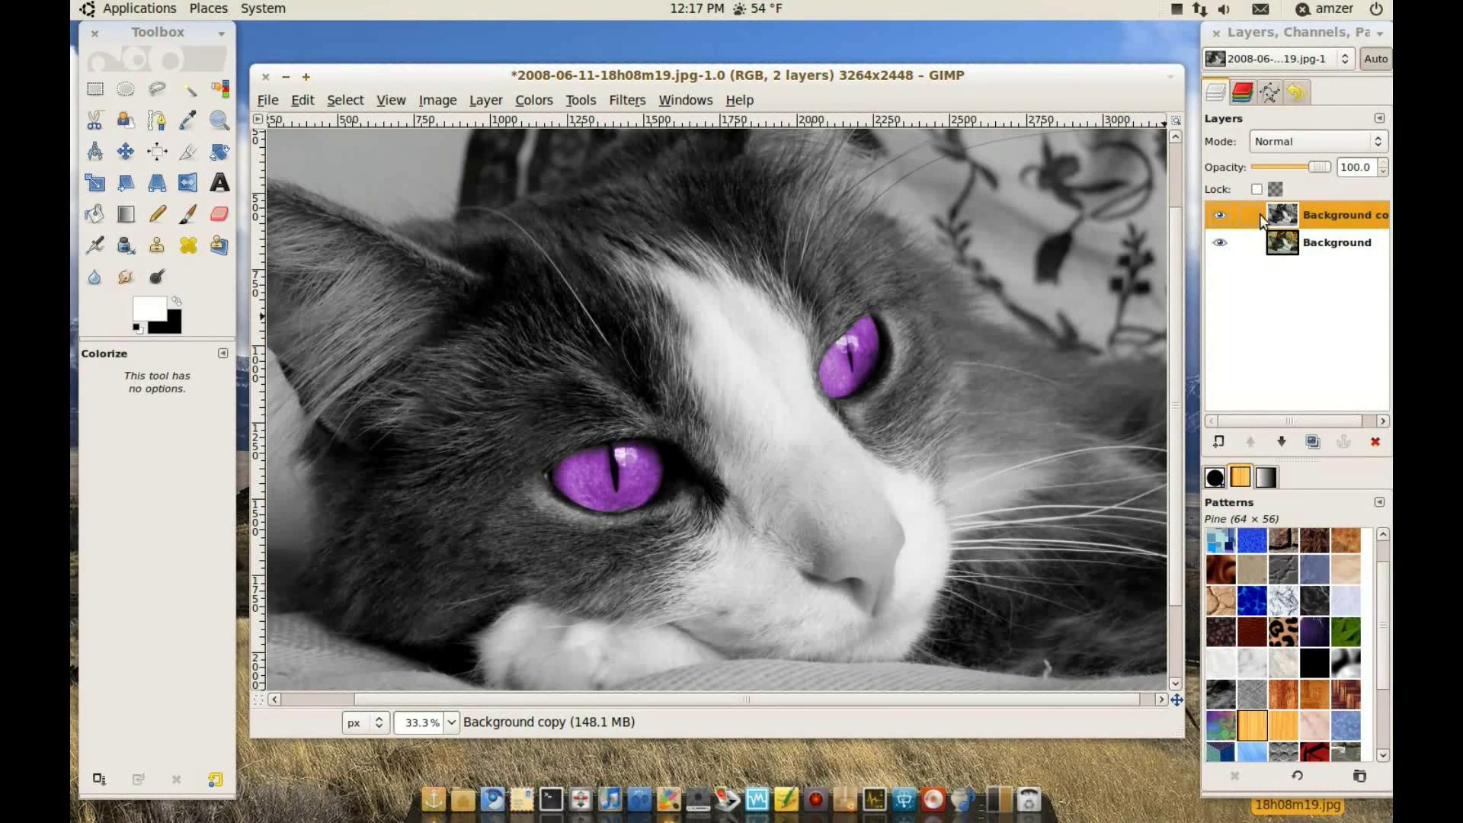
click(1220, 218)
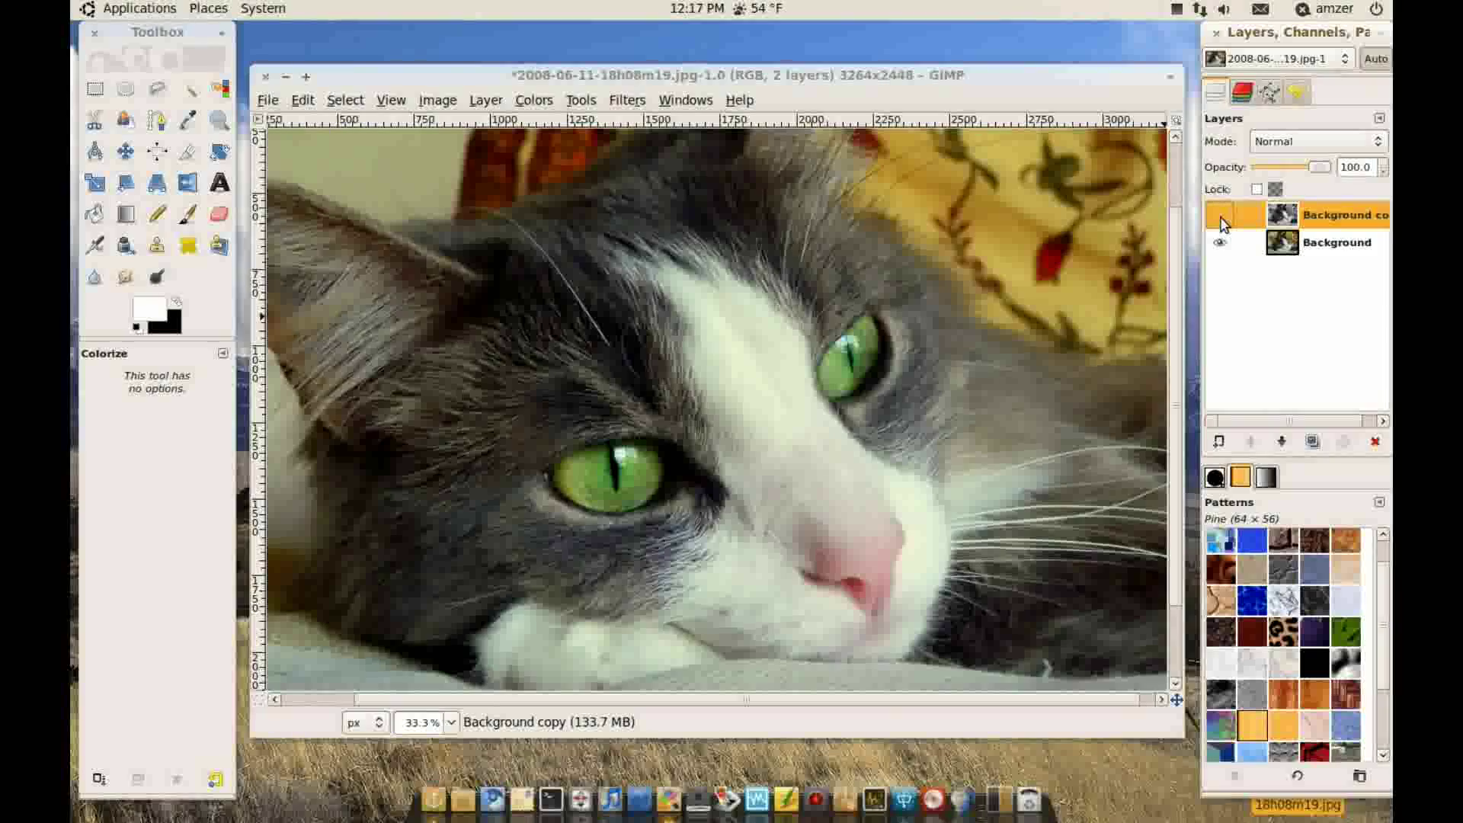
click(1220, 218)
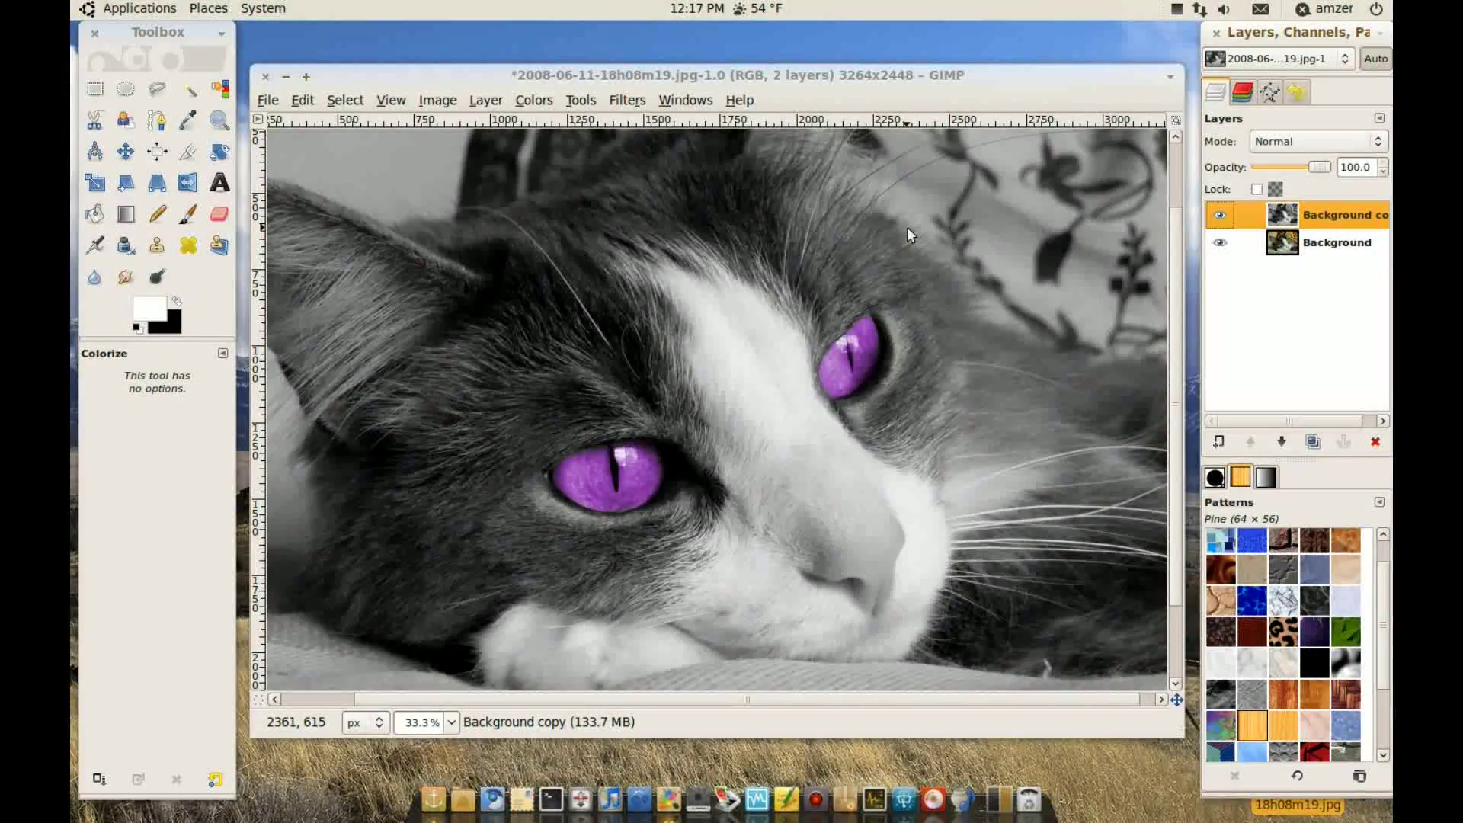
click(266, 76)
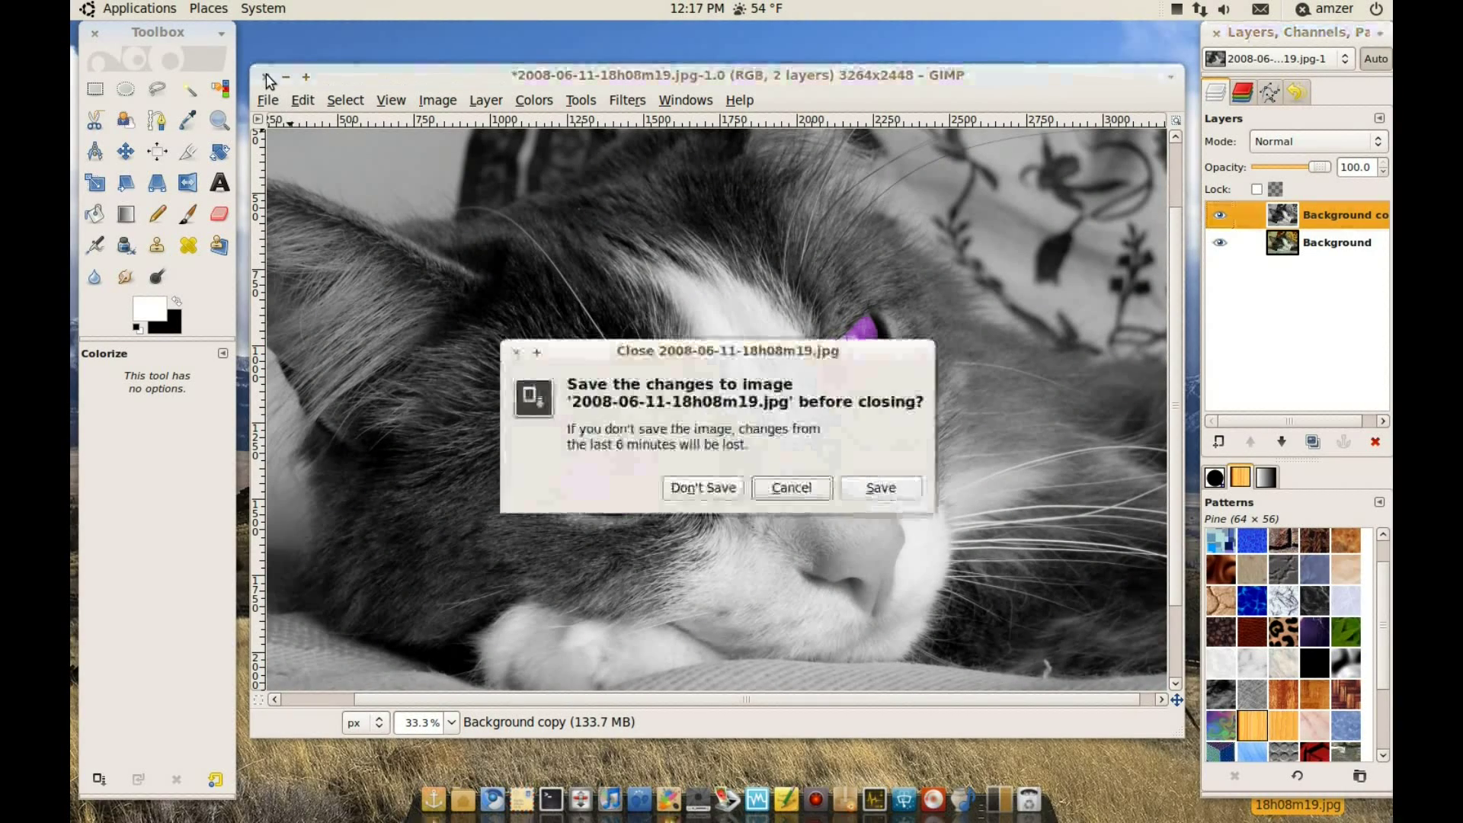